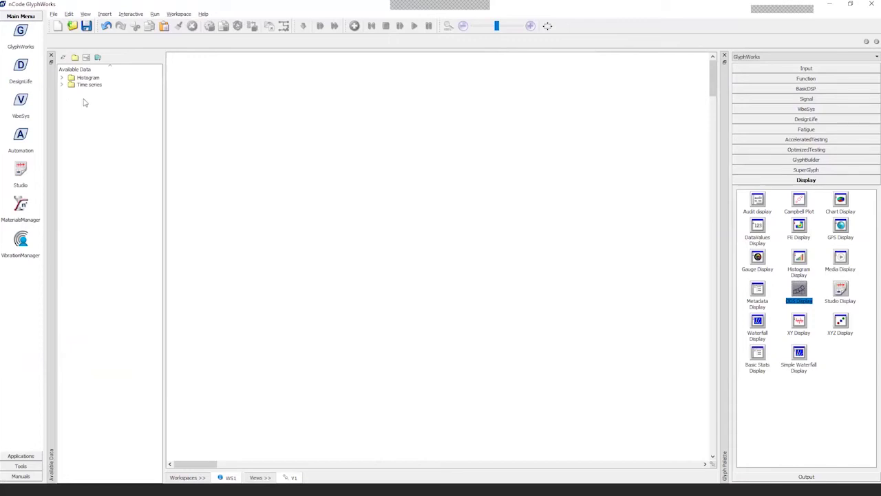
Place the run_01.s3t time series from the available data in the empty workspace as an input glyph
click(62, 85)
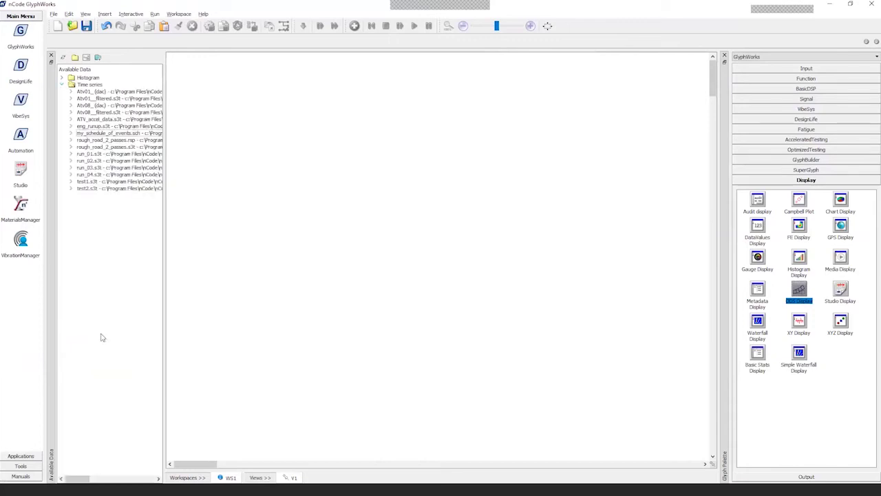
drag(162, 221, 181, 217)
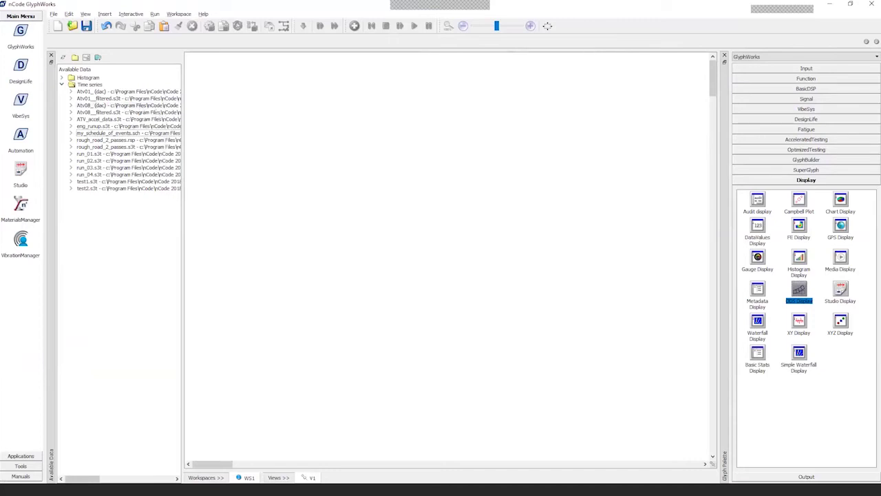
click(861, 89)
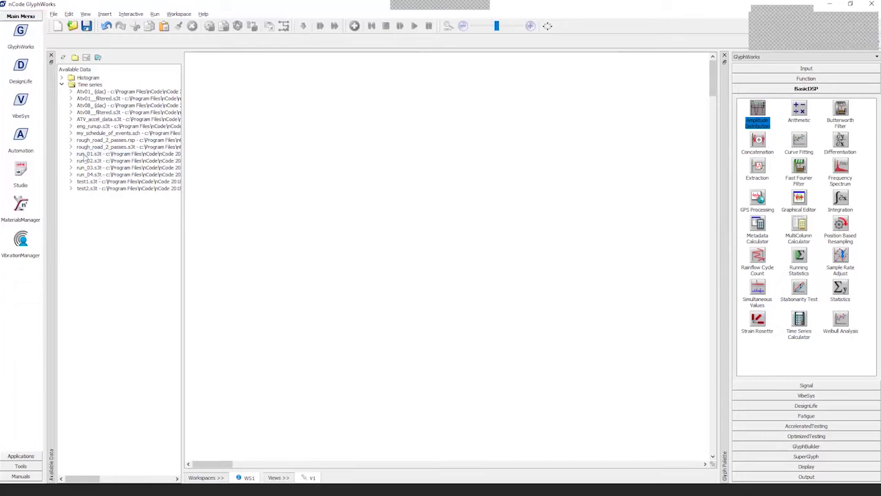
drag(84, 154, 198, 68)
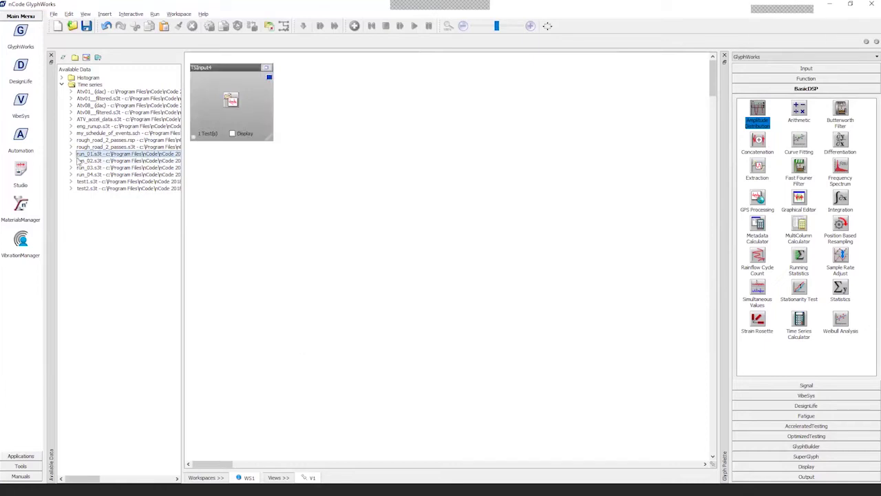
List the channels of run_01.s3t, turn on the input glyph's display, and inspect its plots enlarged
click(71, 155)
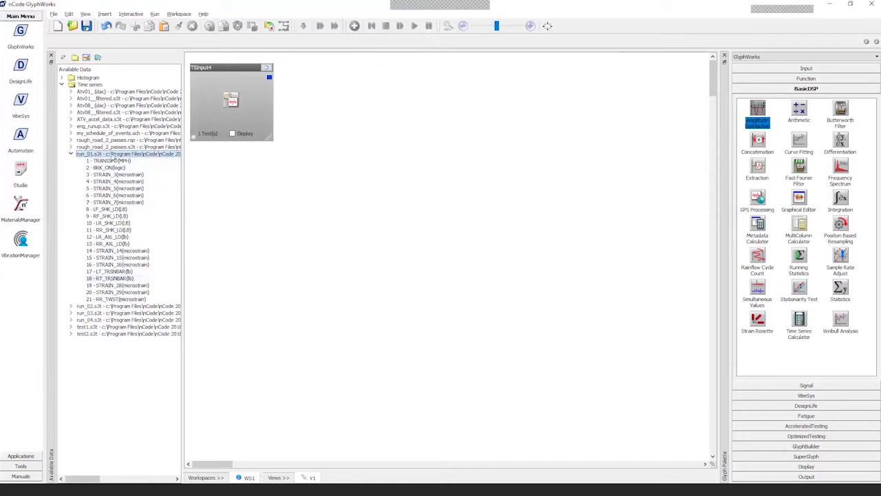
click(233, 133)
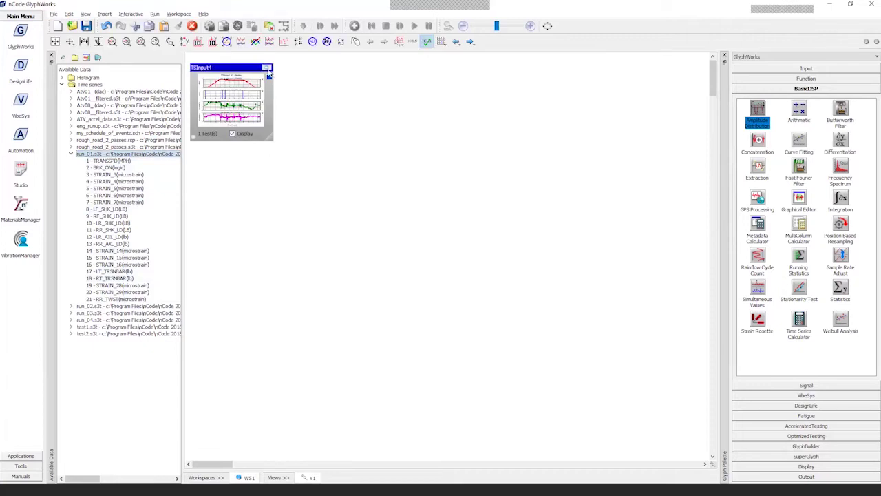
click(267, 68)
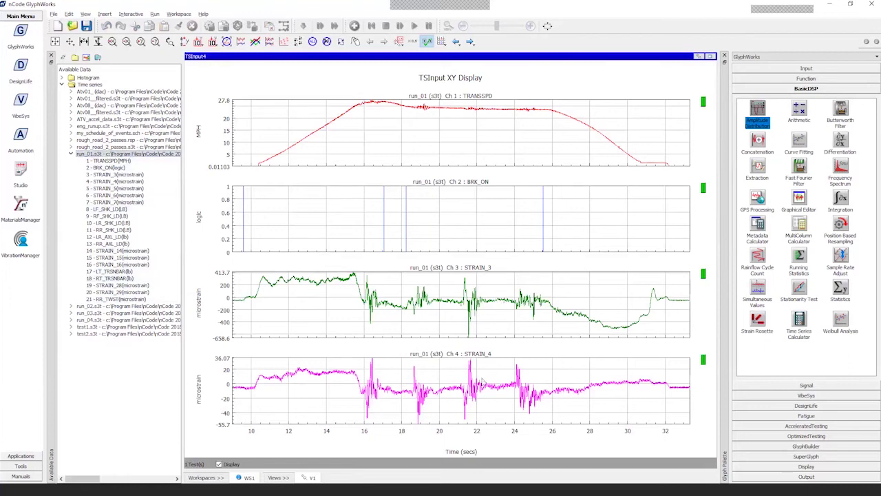
click(711, 57)
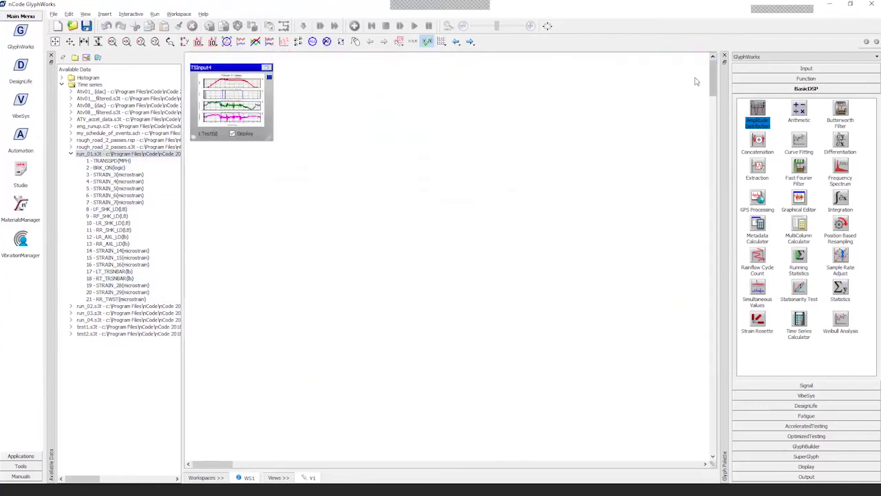
Switch the input glyph's data to rough_road_2_passes.rsp and add Statistics and Basic Stats Display glyphs beside it
click(232, 132)
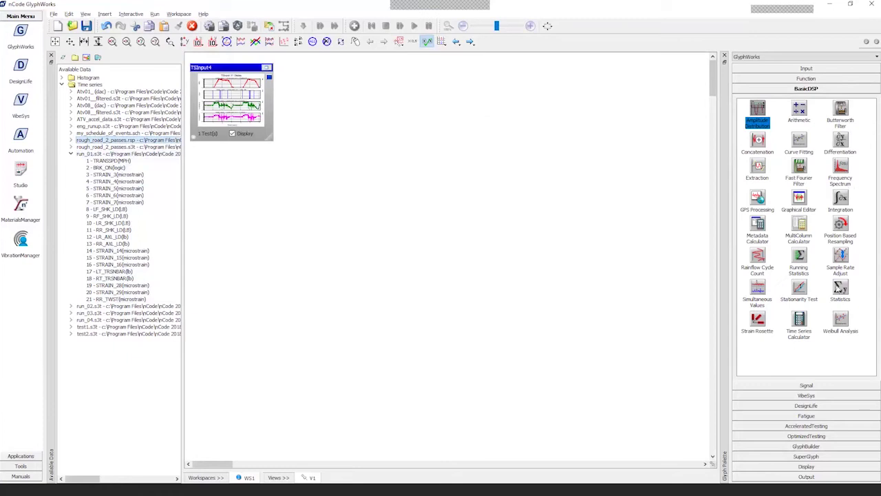
drag(840, 287, 303, 73)
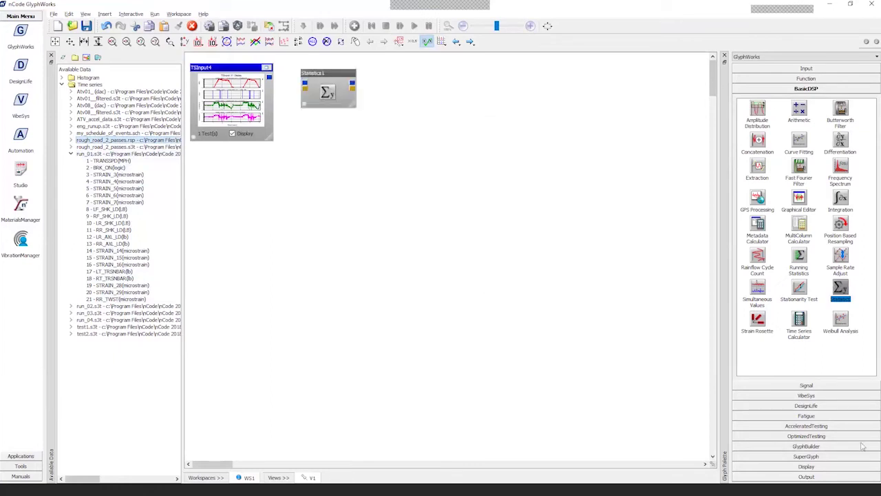
click(815, 468)
drag(757, 357, 402, 77)
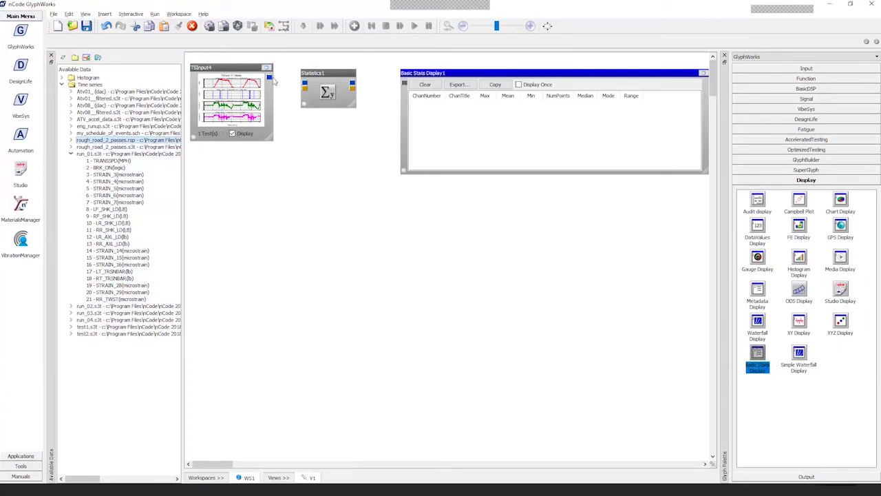
Connect the time series input's output to the Statistics glyph and the Statistics output to the Basic Stats Display
drag(270, 77, 298, 135)
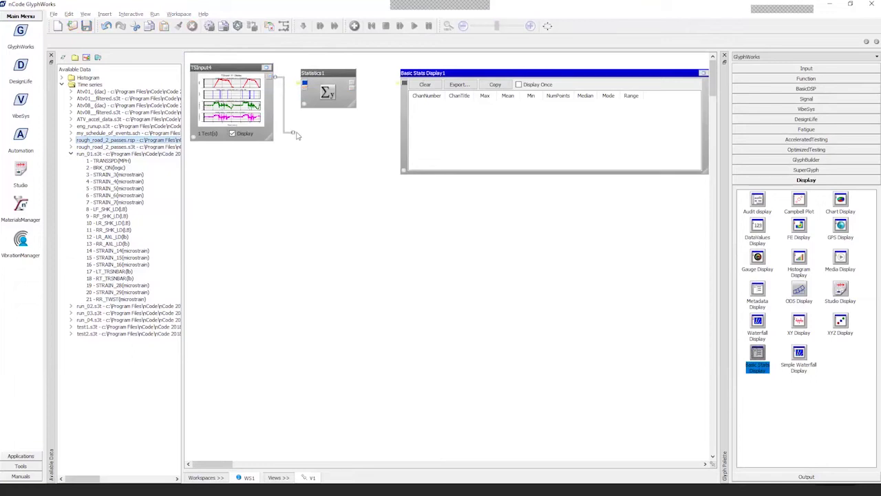
drag(298, 136, 321, 152)
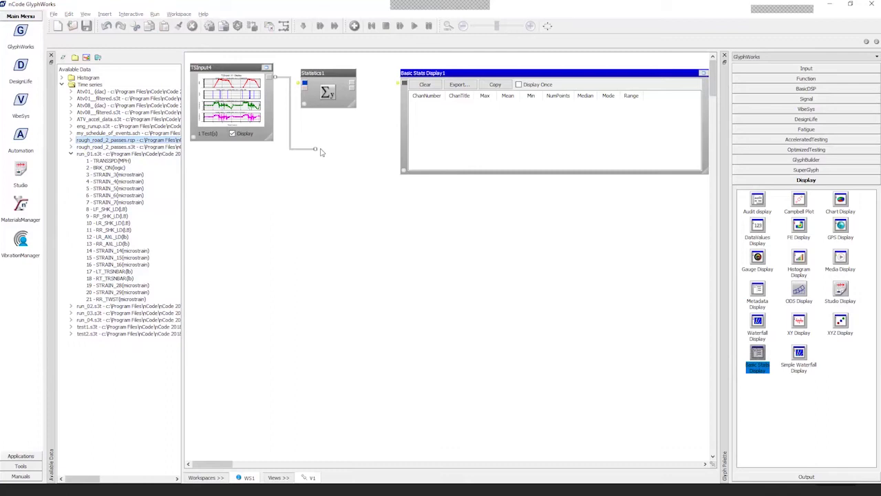
drag(321, 151, 306, 84)
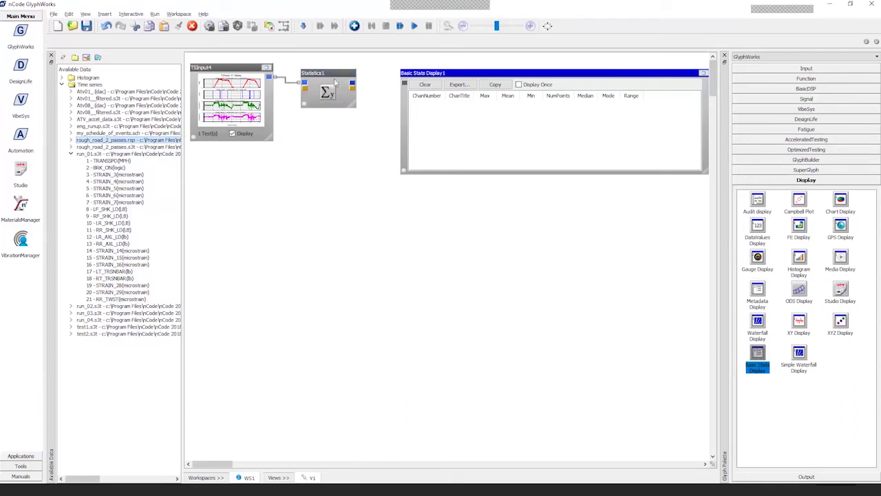
drag(352, 84, 405, 84)
Configure the Statistics glyph to calculate only the selected statistics Max, Mean, Median, Min, Mode and Range
right_click(320, 75)
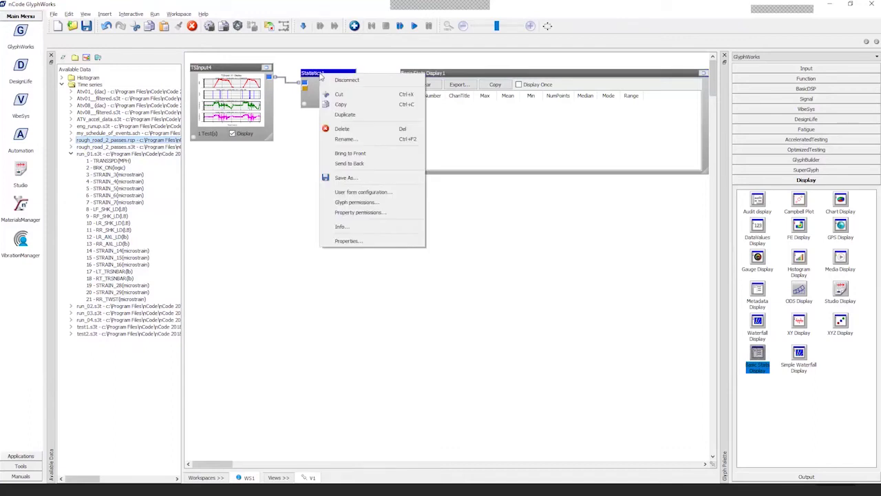
click(346, 241)
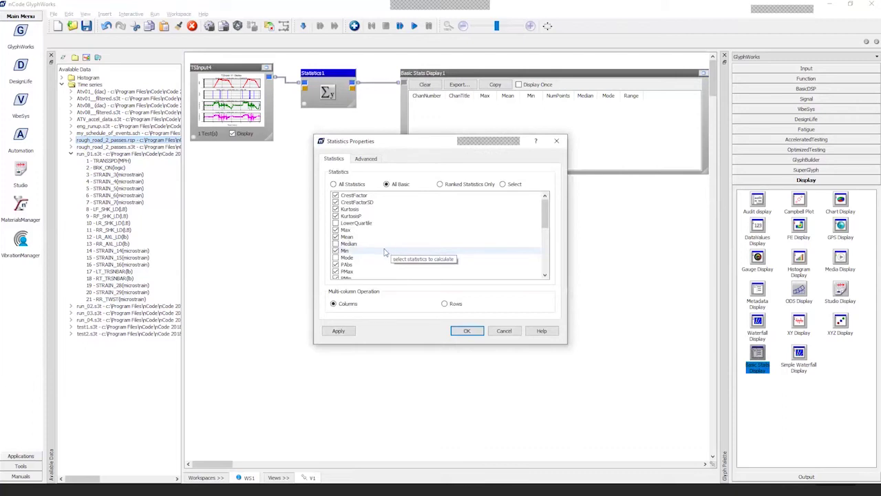
click(503, 184)
click(335, 229)
click(335, 243)
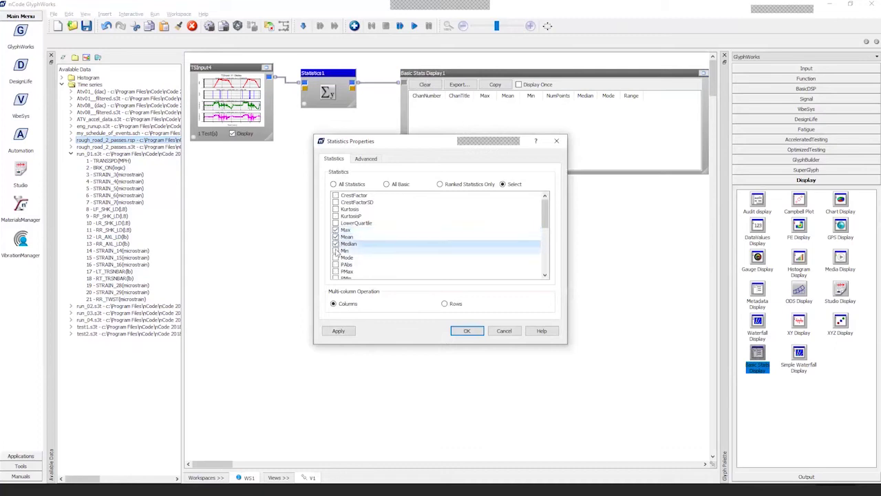
click(336, 251)
click(336, 258)
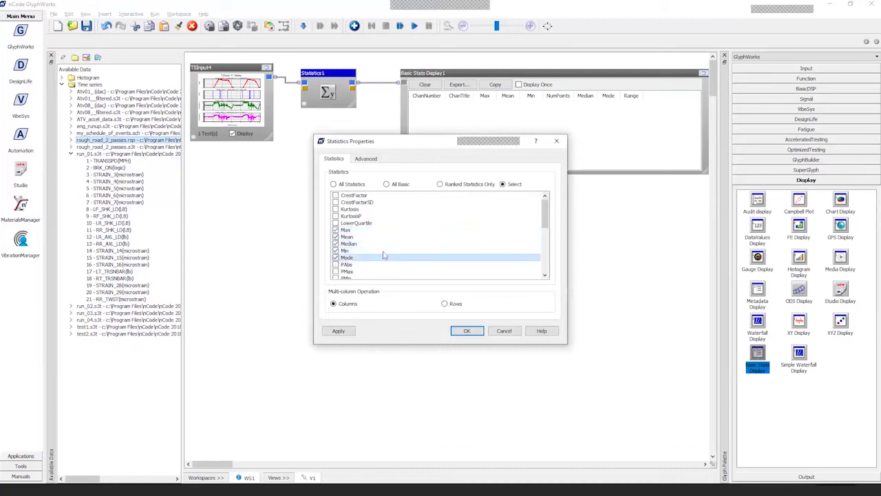
scroll(387, 252, down, 1)
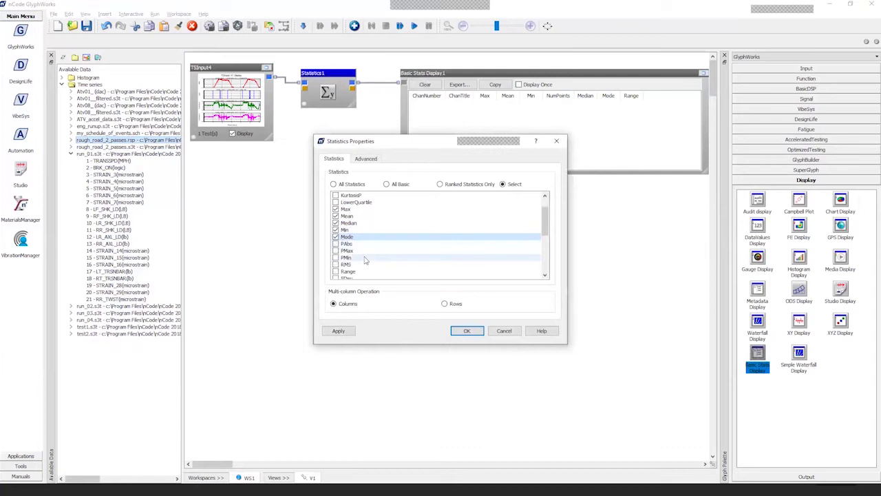
scroll(358, 256, down, 3)
click(352, 252)
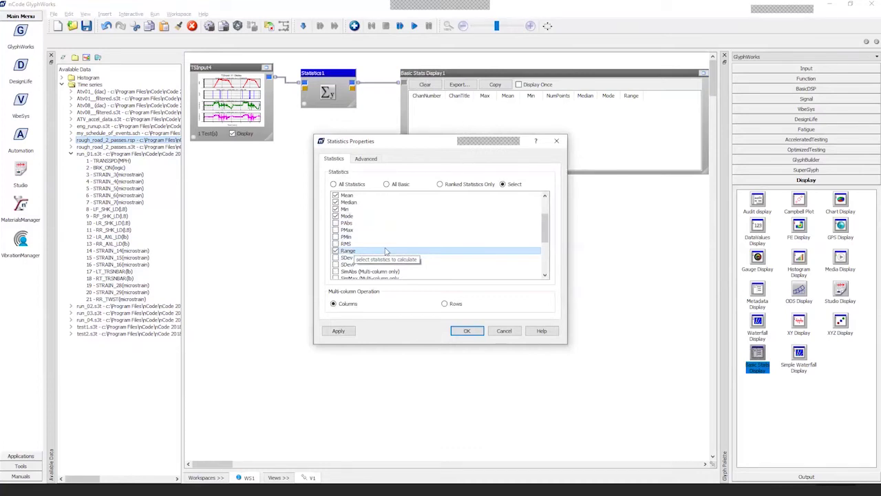
click(459, 331)
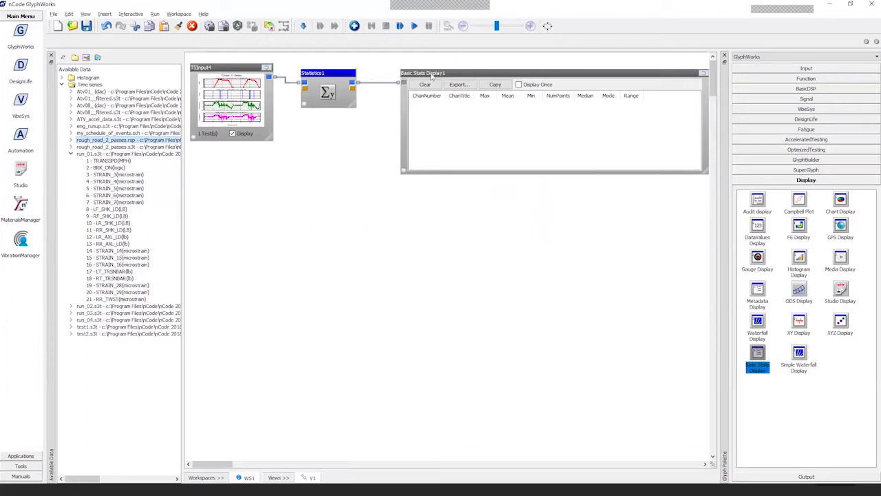
Run the analysis and review the statistics table for all channels against the enlarged input plots
click(413, 26)
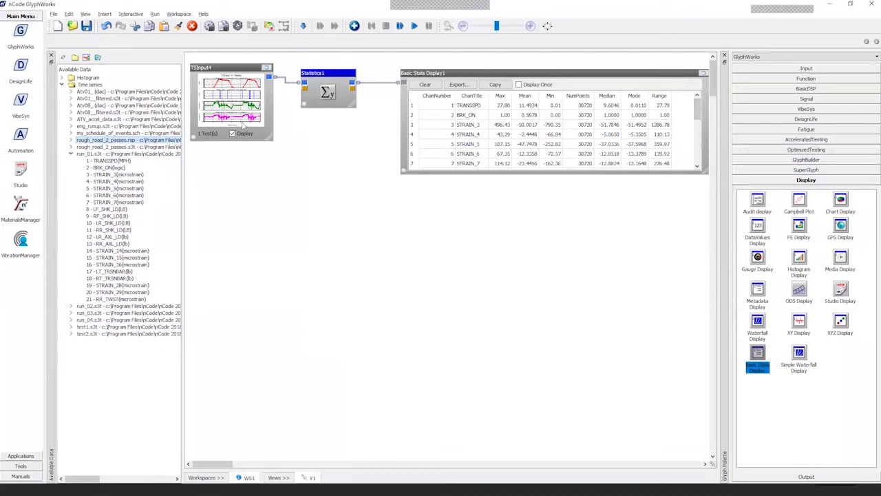
drag(697, 109, 694, 162)
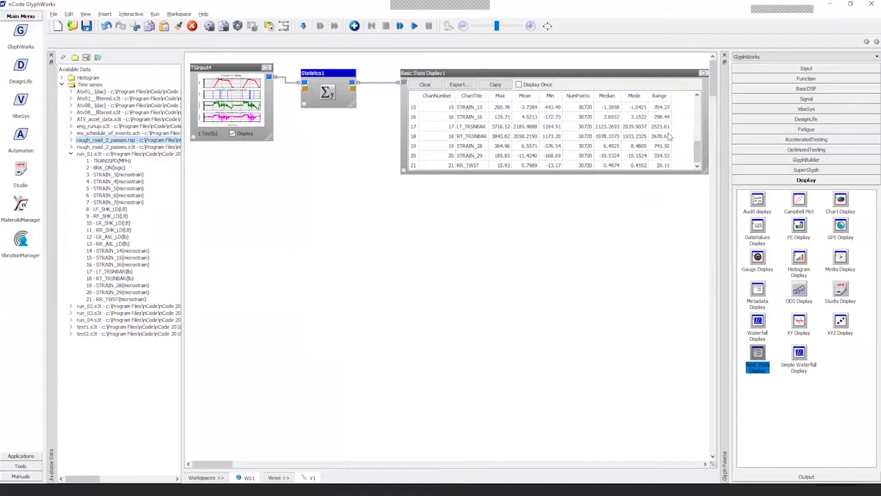
click(266, 67)
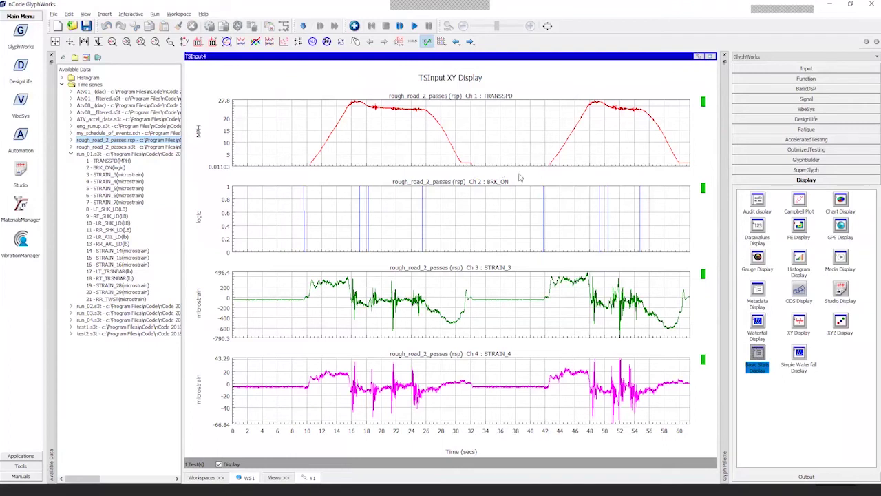
click(711, 57)
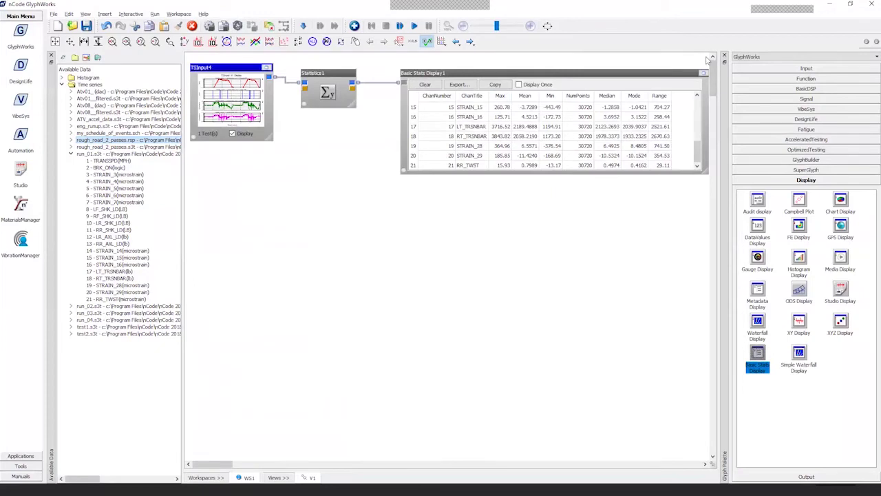
Add a Time Series Calculator glyph and a Graphical Editor glyph below the statistics chain
click(803, 90)
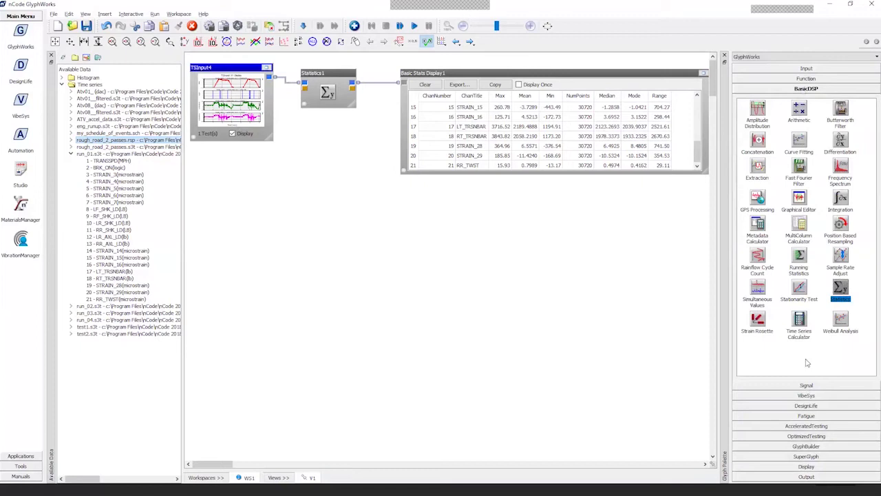
drag(801, 320, 271, 236)
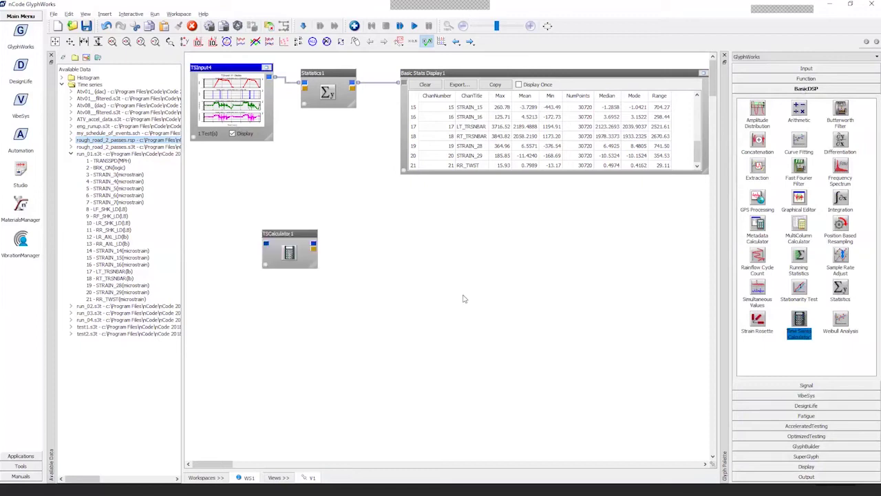
drag(798, 200, 341, 232)
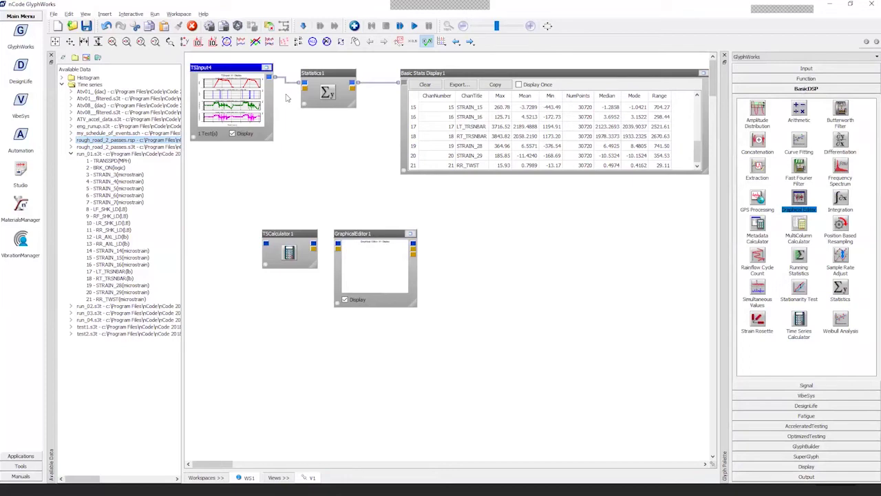
Connect the time series input to the calculator, and both calculator outputs to the matching Graphical Editor inputs
drag(270, 79, 300, 125)
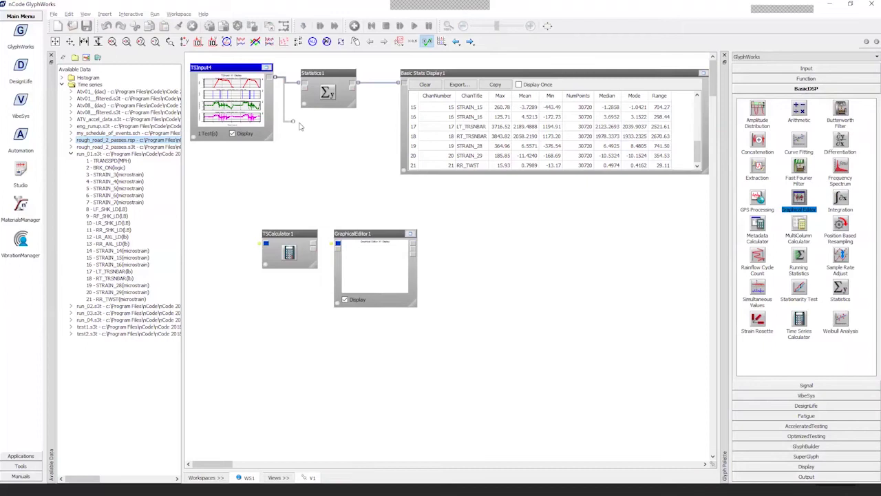
drag(300, 125, 266, 246)
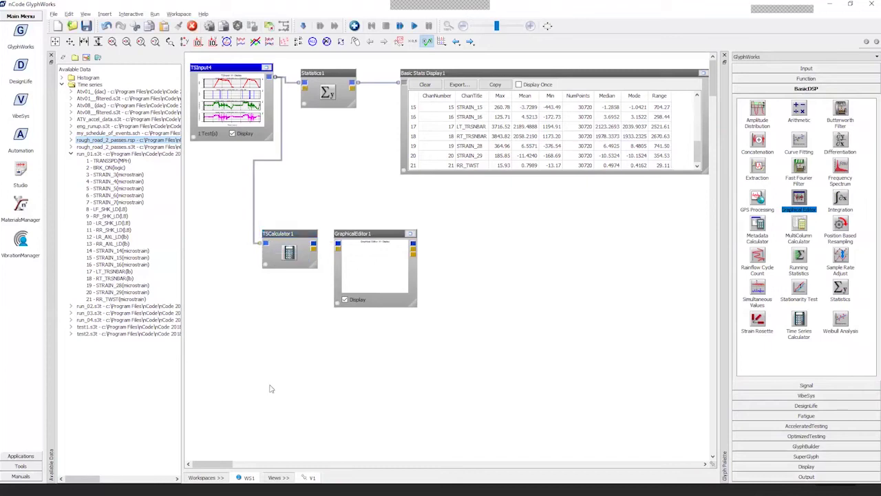
drag(314, 243, 337, 245)
drag(338, 254, 338, 248)
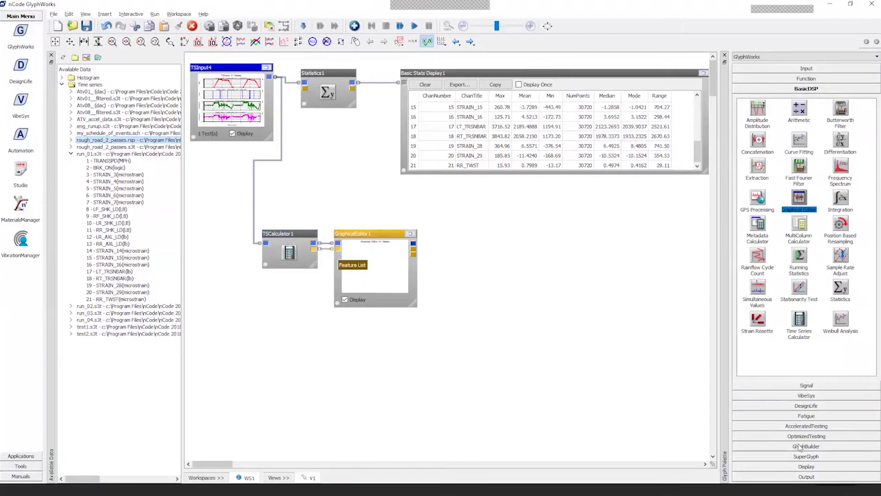
Add an XY Display glyph beside the Graphical Editor and connect it to the editor's time series output
click(819, 466)
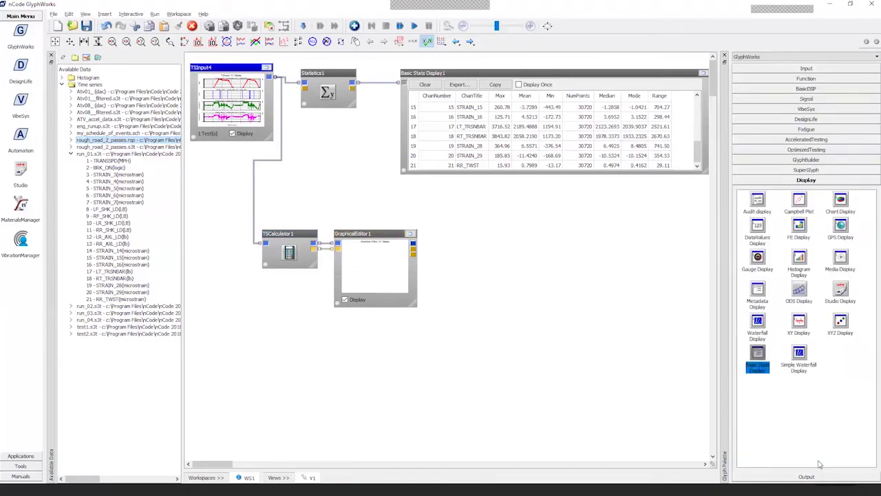
drag(799, 323, 449, 244)
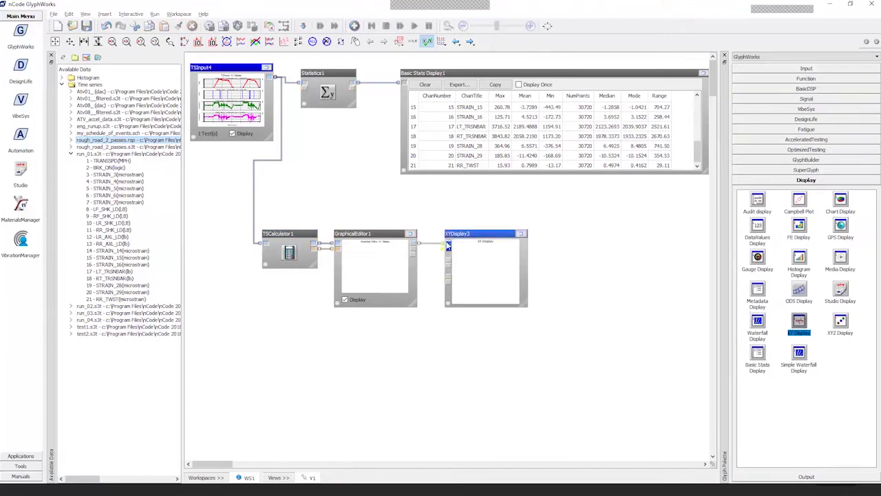
click(461, 257)
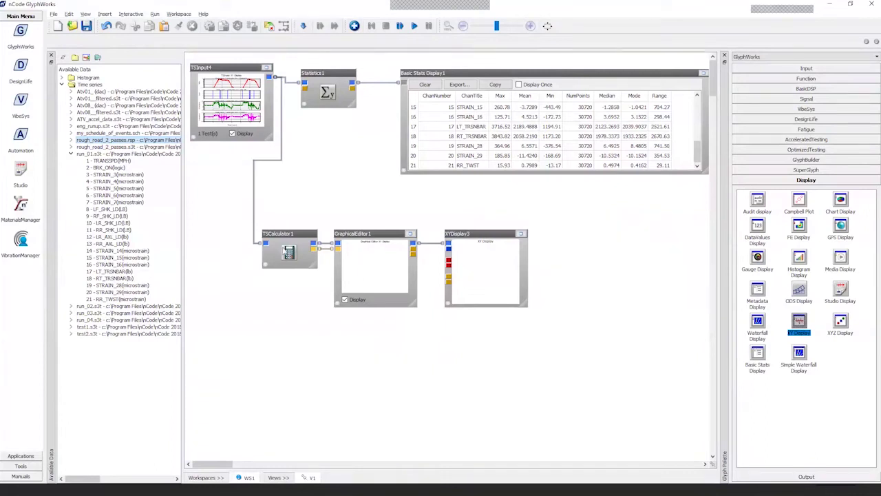
Define the feature list equation Chan1<3 in the Time Series Calculator's properties and add it to the defined equations
right_click(289, 235)
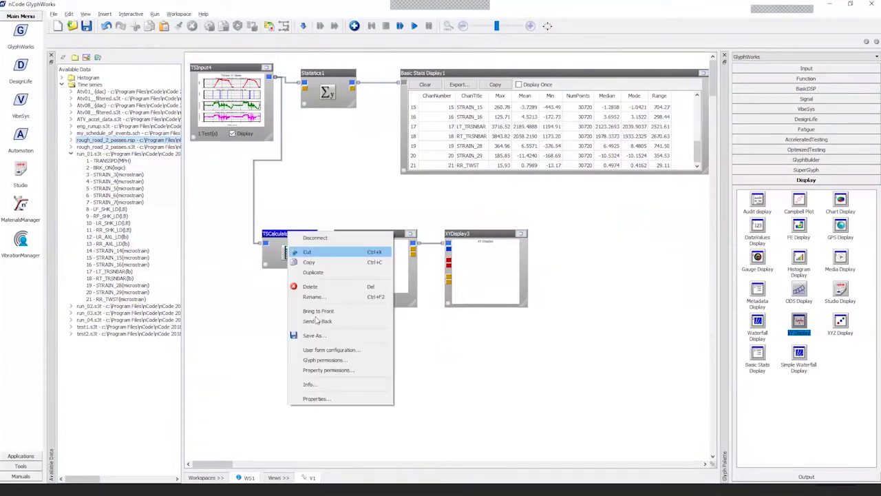
click(317, 396)
click(415, 259)
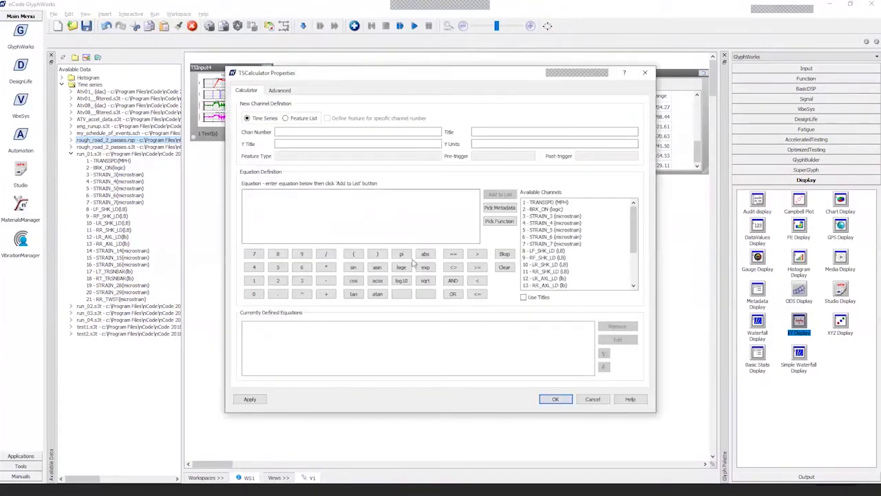
click(304, 121)
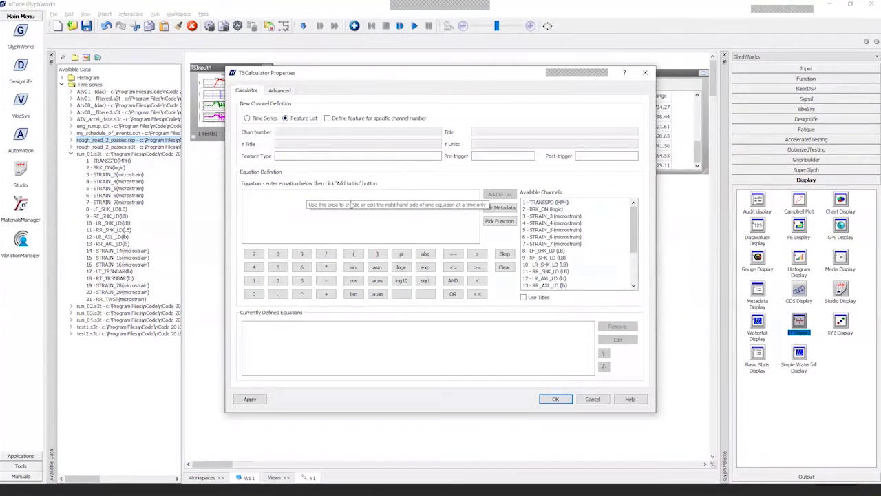
double_click(548, 204)
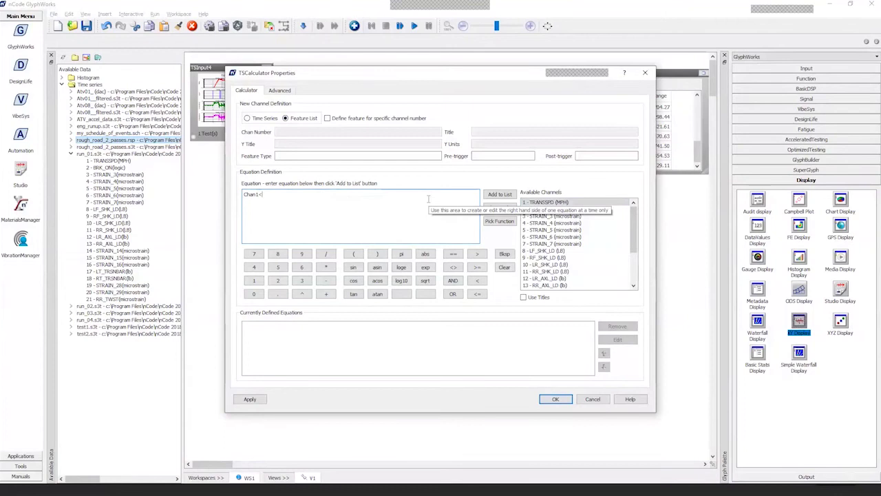
text(3)
click(501, 196)
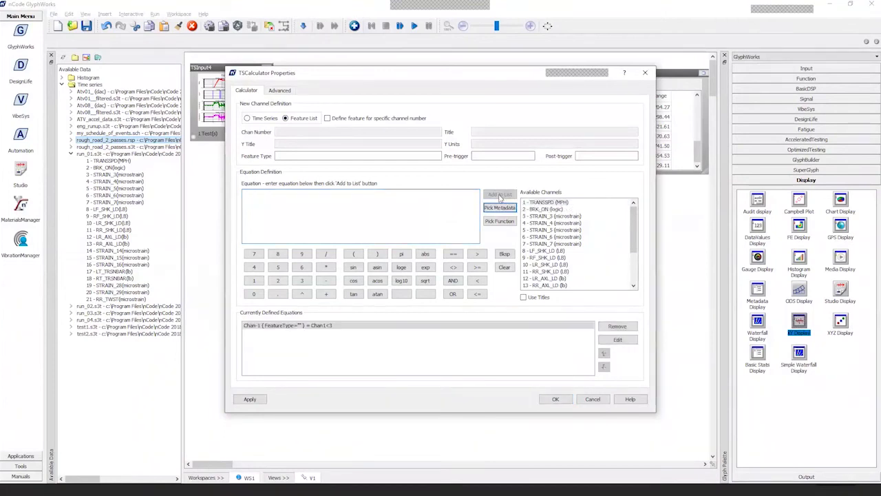
click(557, 400)
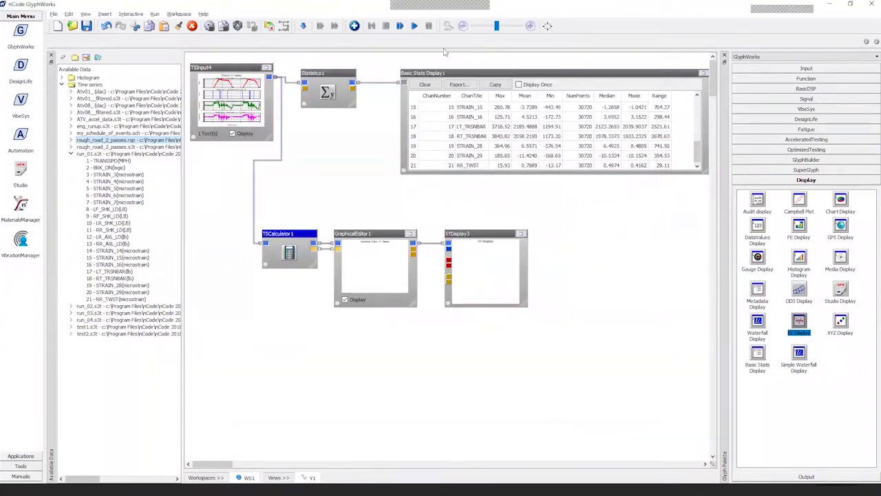
Run the analysis and review the marked sections in the enlarged Graphical Editor and the edited signals in the enlarged XY Display
click(414, 27)
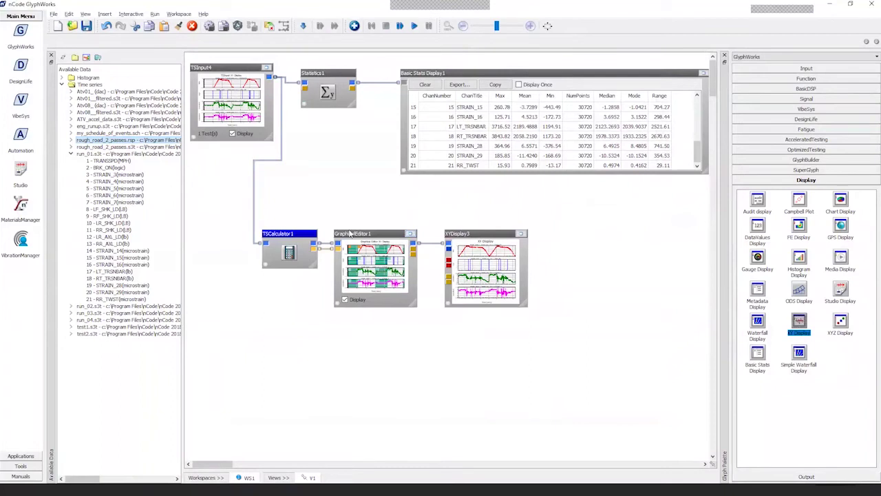
click(412, 235)
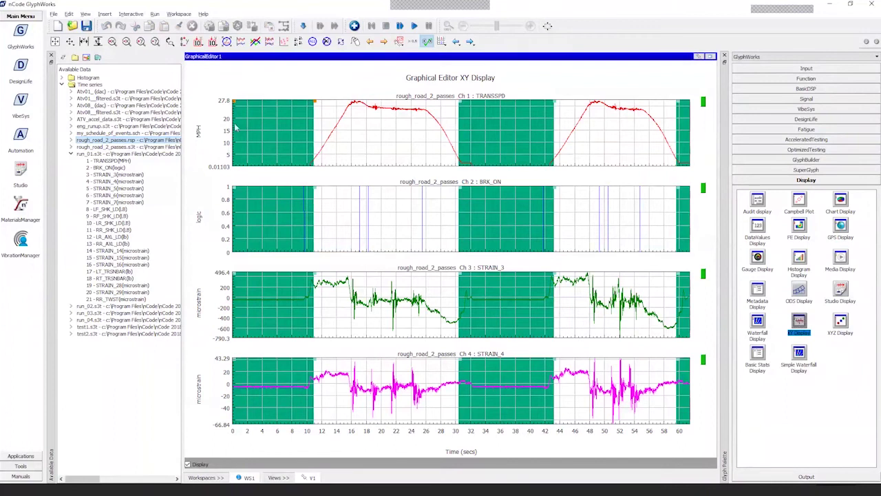
mouse_move(249, 130)
click(712, 57)
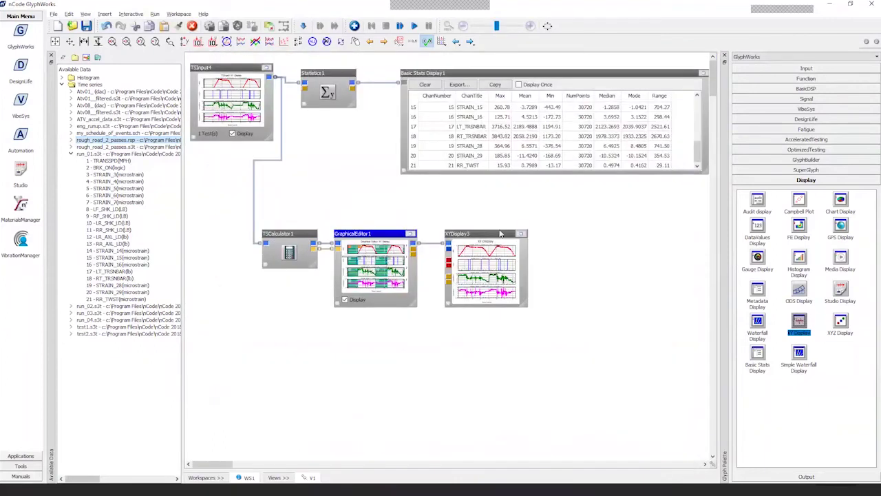
click(522, 234)
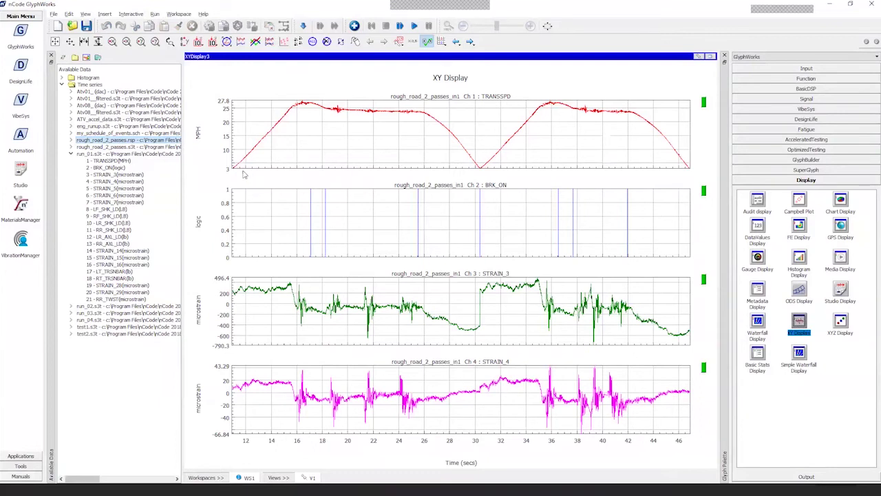
click(714, 59)
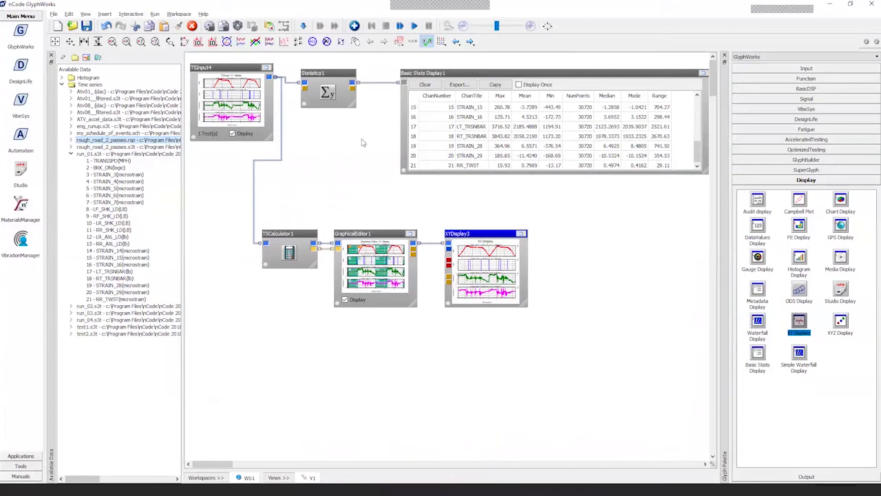
Disconnect the time series input from Statistics, feed it the Graphical Editor's edited time series instead, and rerun to review the statistics table
right_click(293, 84)
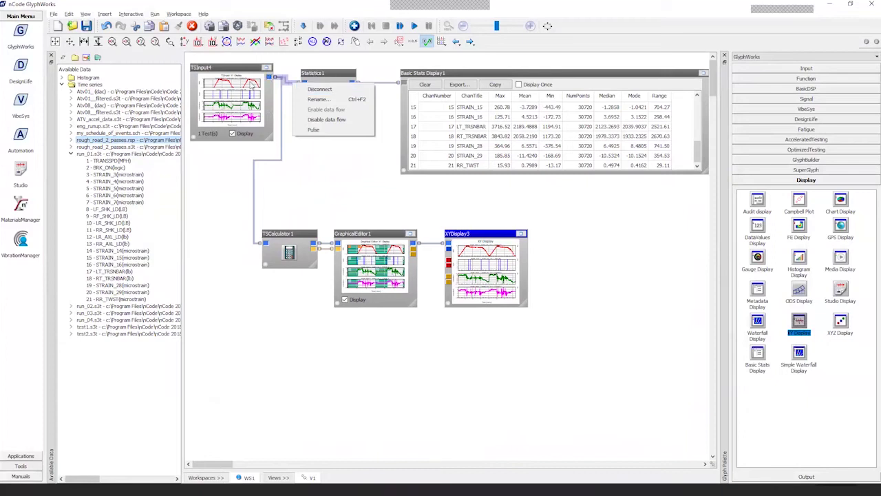
click(319, 89)
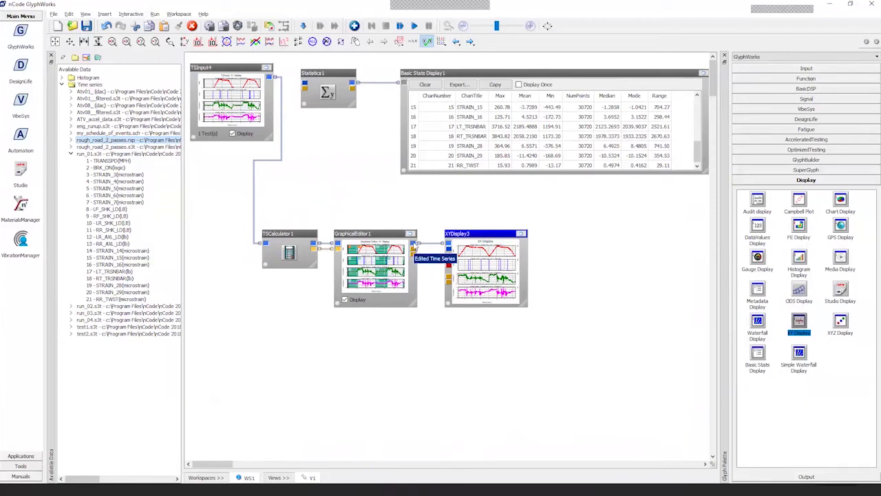
drag(414, 246, 305, 84)
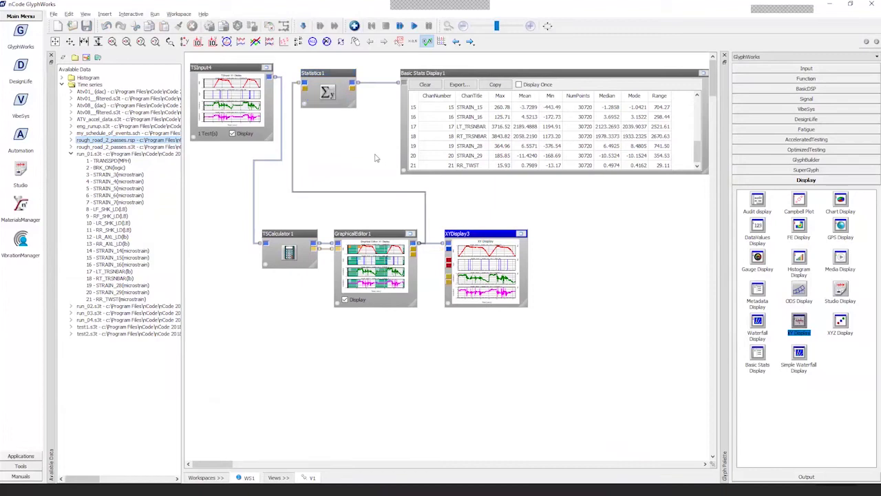
click(415, 26)
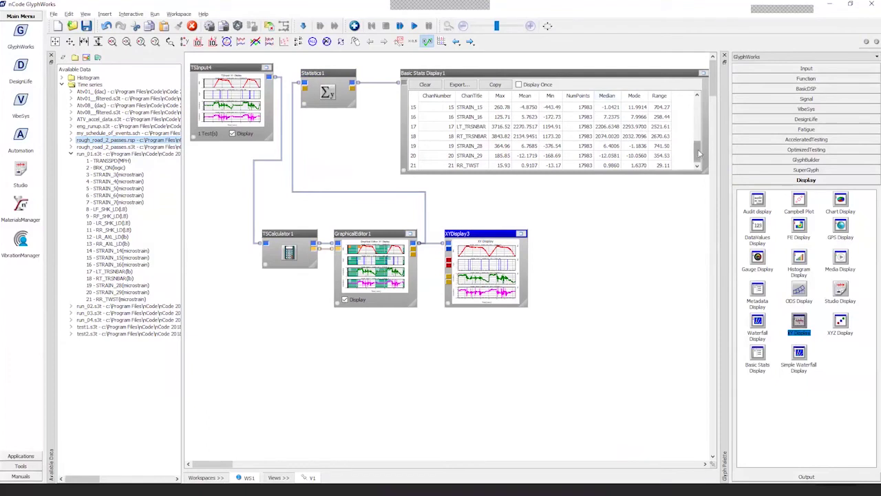
drag(699, 152, 696, 103)
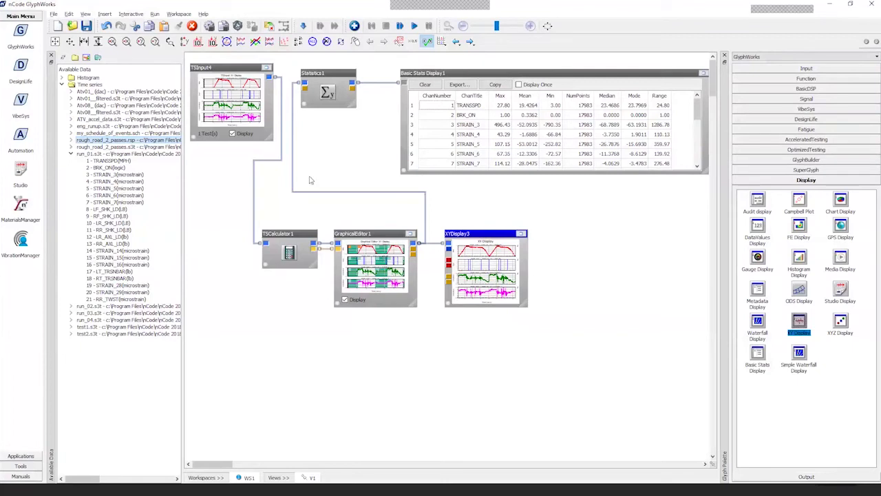
Switch to the PowerPoint slide show and swap the presenter view with the slide show
click(629, 210)
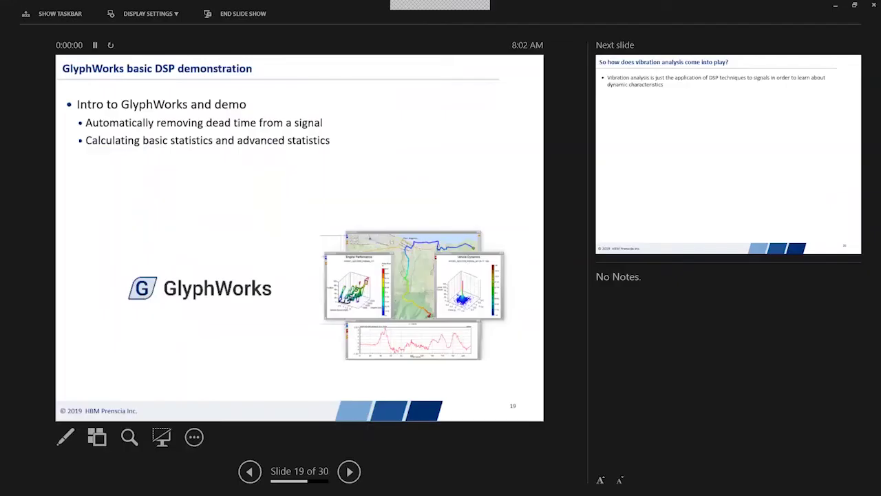
click(146, 14)
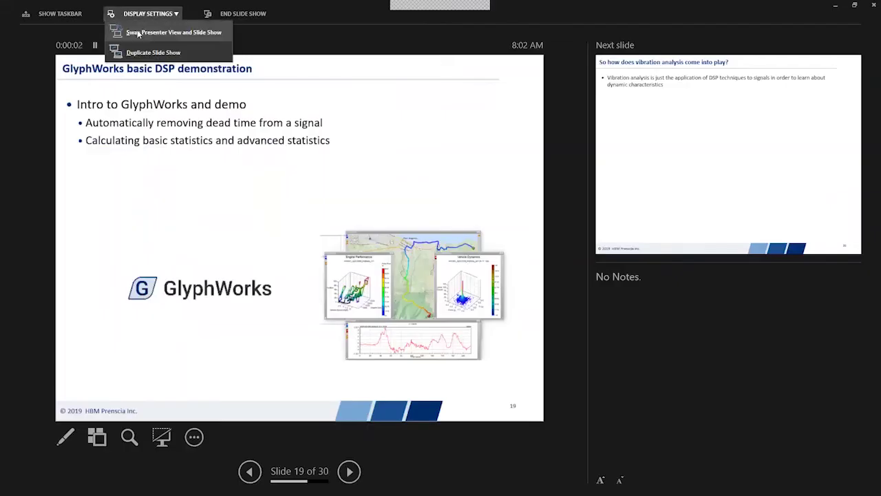
click(139, 33)
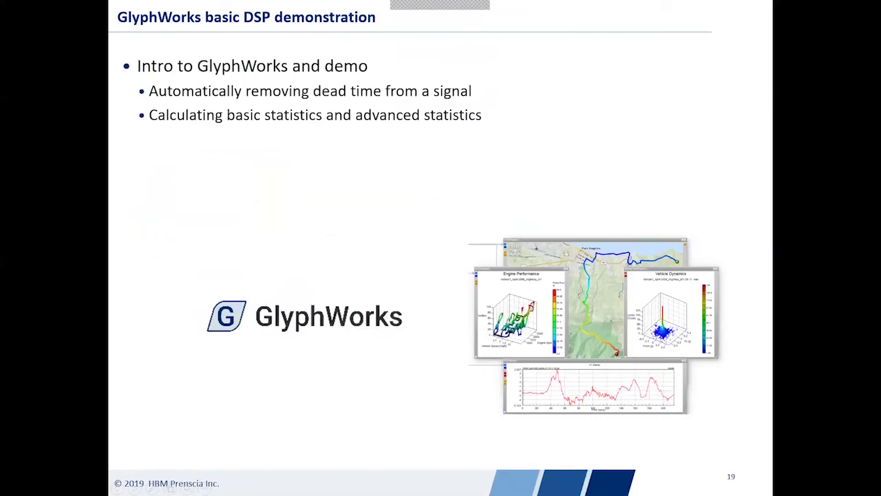
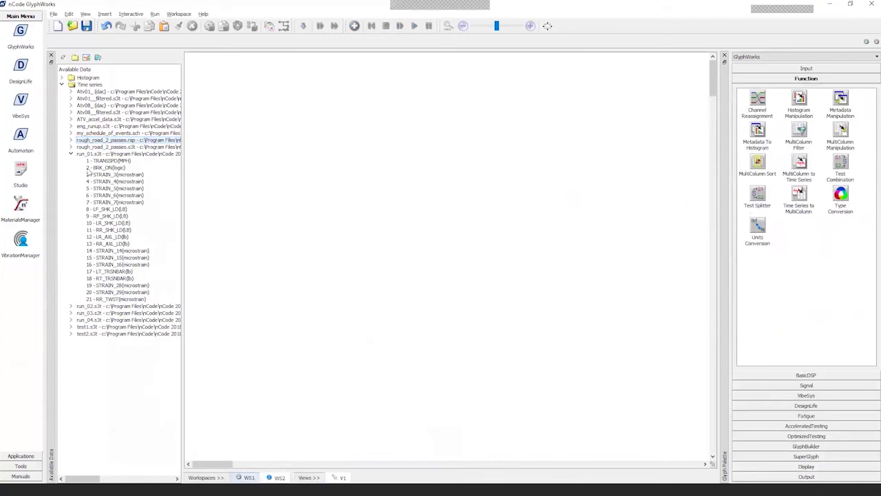
Collapse the run_01.s3t channel list and add Atv01_ (dac) to the empty workspace as a time series input with its display enabled
click(71, 154)
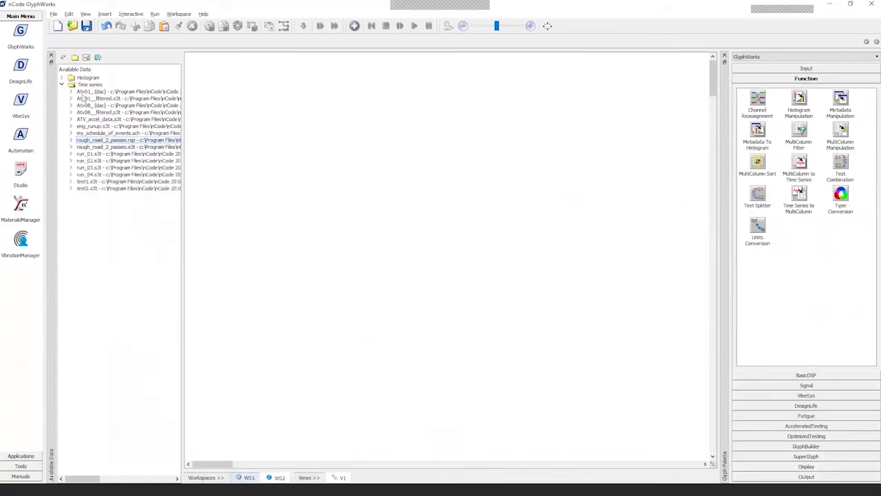
click(71, 92)
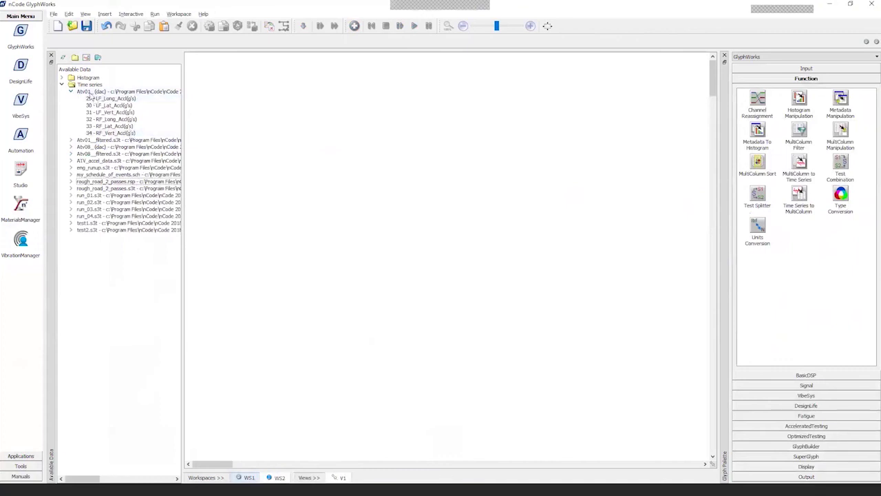
drag(94, 91, 194, 67)
click(234, 137)
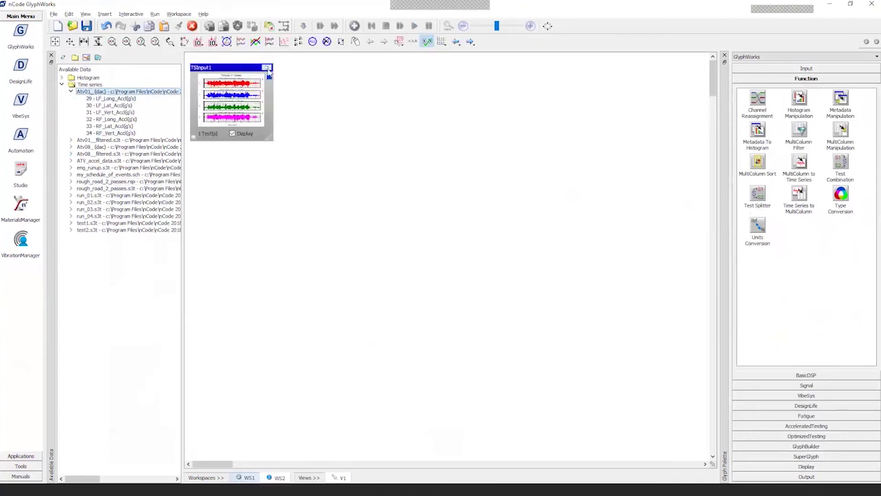
Examine the Atv01_ signals around 417.3 s in enlarged overlaid and separate plots, and return to the full time range
click(267, 69)
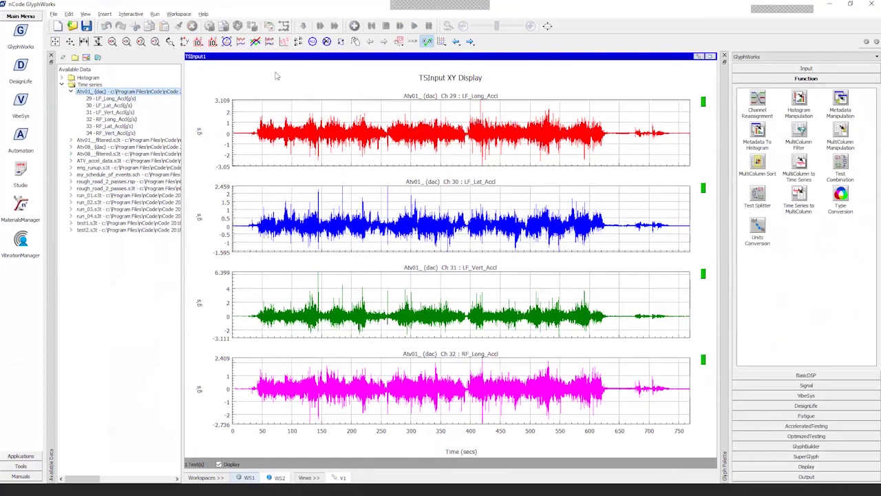
click(482, 122)
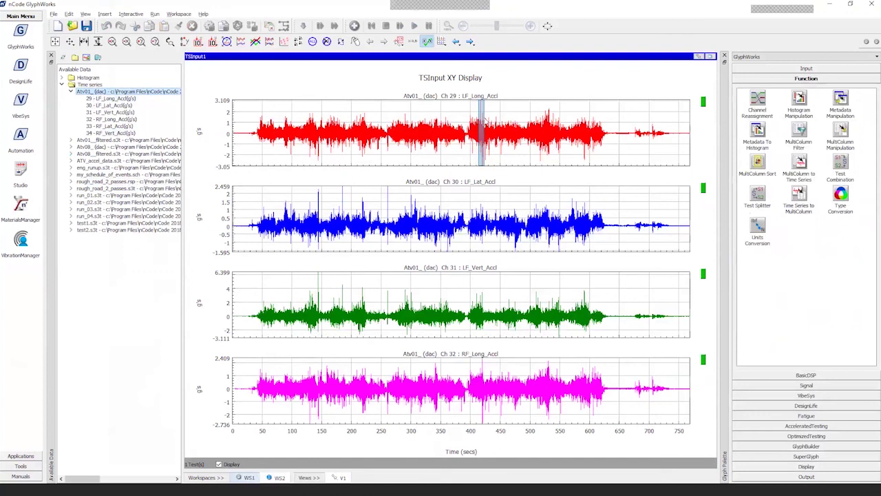
double_click(482, 122)
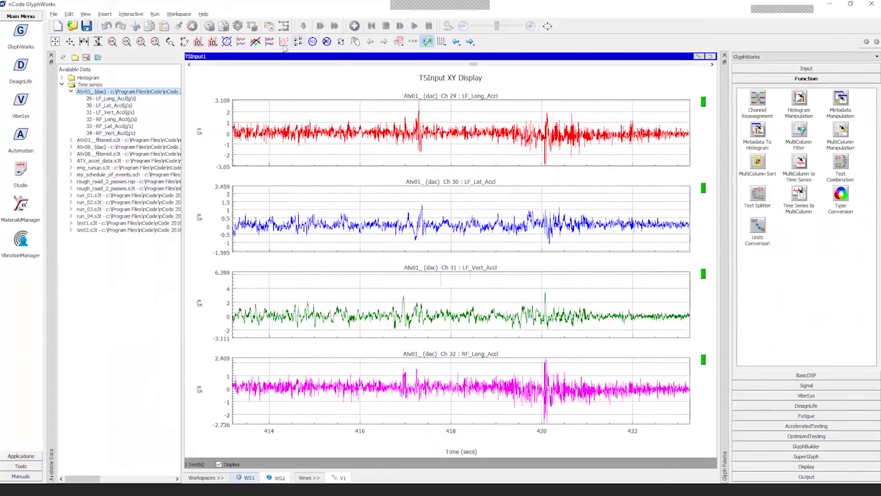
click(255, 42)
click(376, 290)
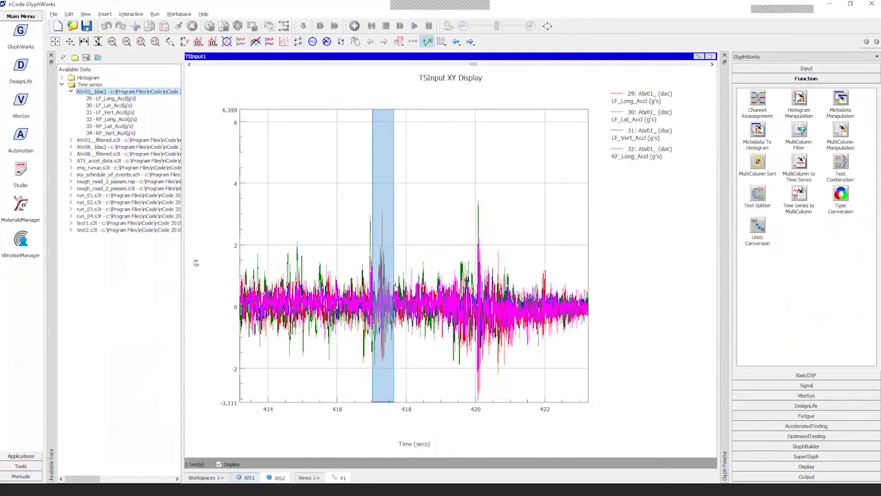
double_click(381, 273)
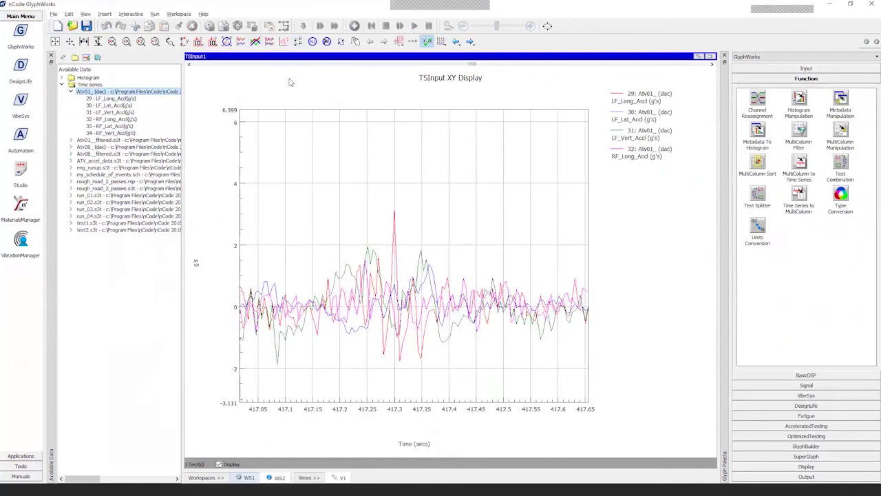
click(242, 42)
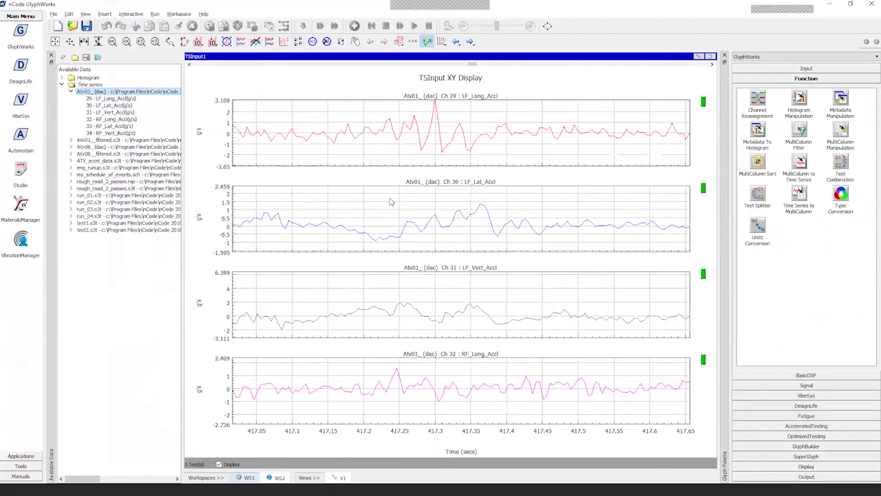
click(55, 42)
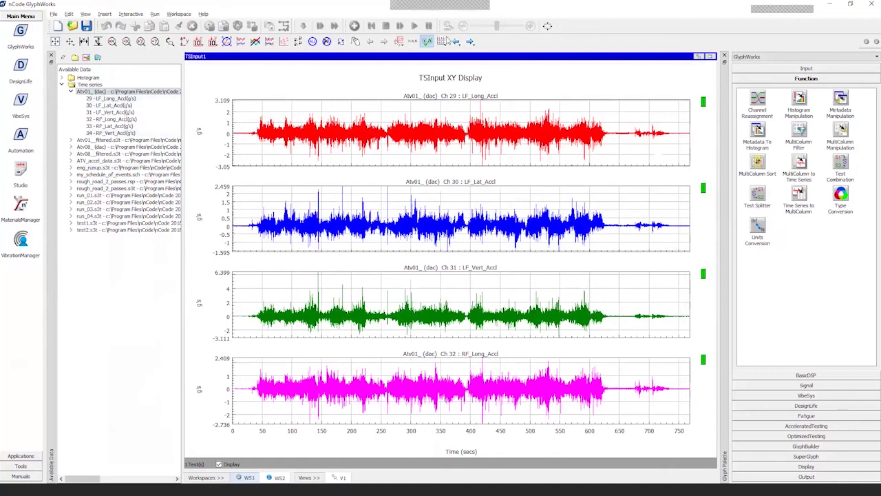
Show six plots per page in the input display and restore the glyph to its normal size
click(445, 41)
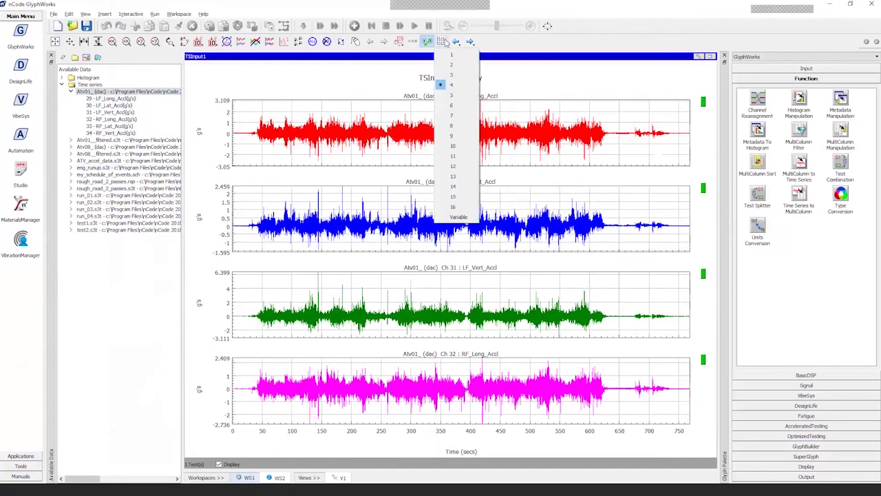
click(460, 103)
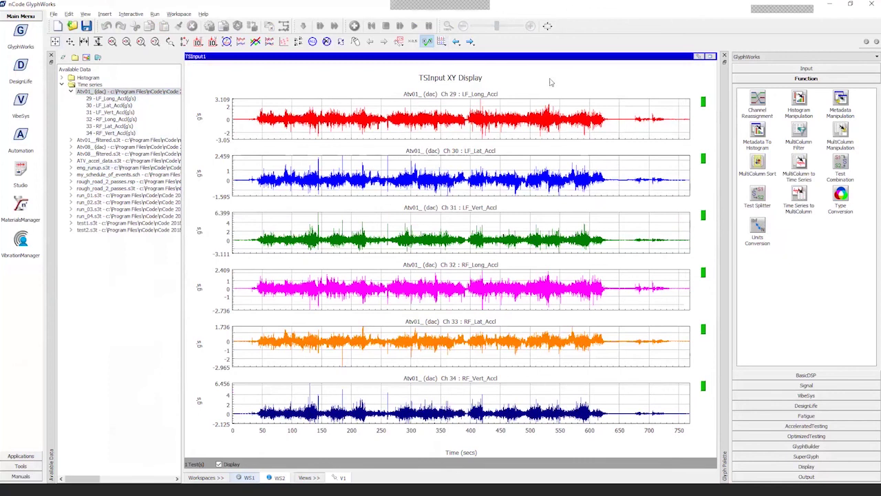
click(710, 57)
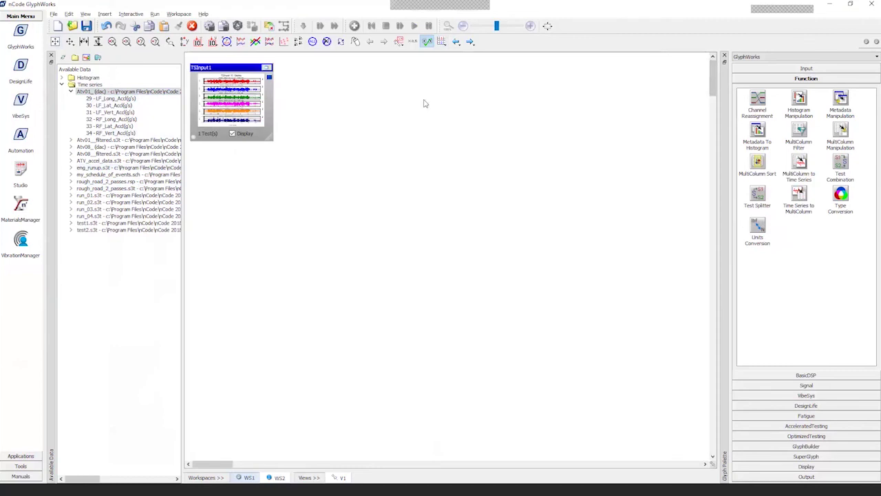
Add a Frequency Spectrum glyph and an XY Display glyph in a row beside the Atv01_ time series input
click(821, 376)
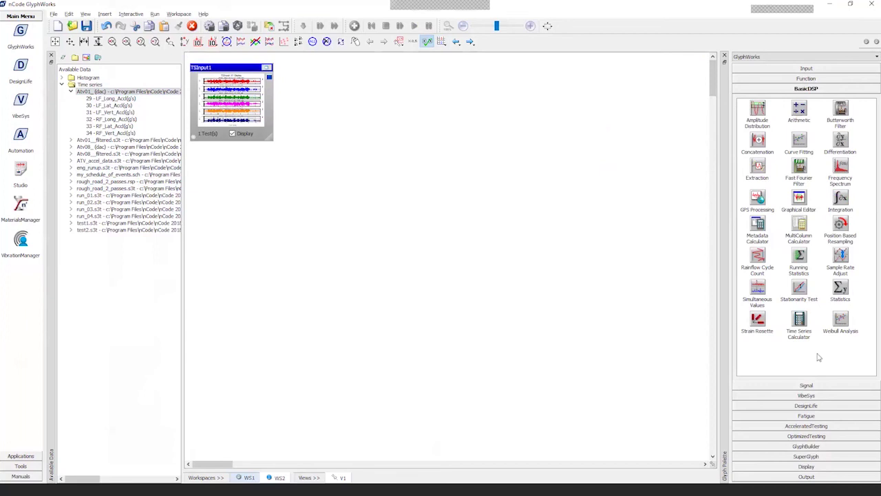
click(843, 170)
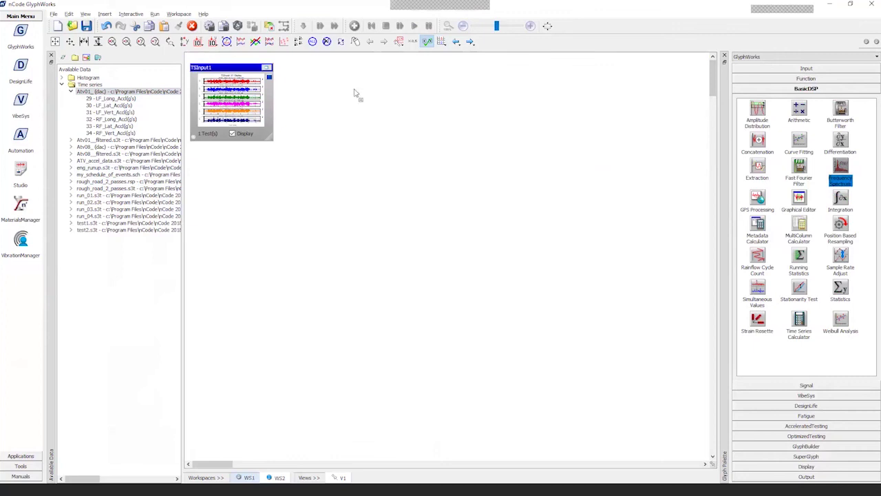
click(289, 69)
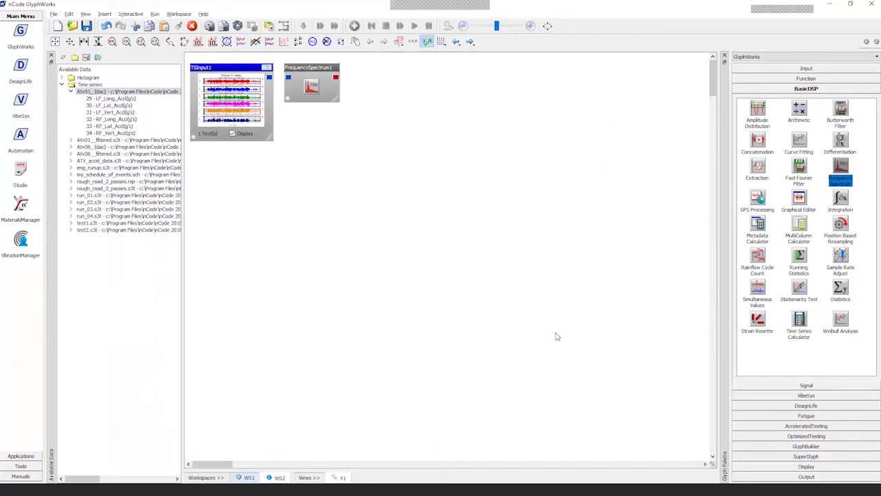
click(800, 467)
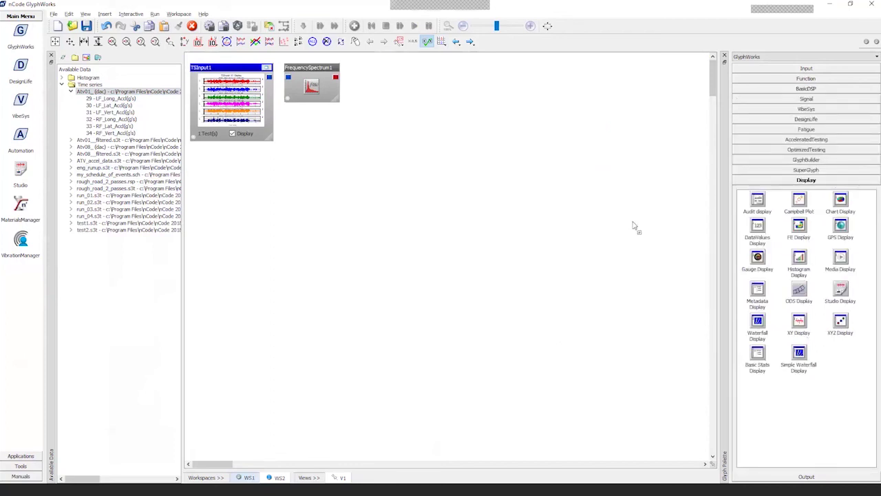
drag(799, 321, 371, 69)
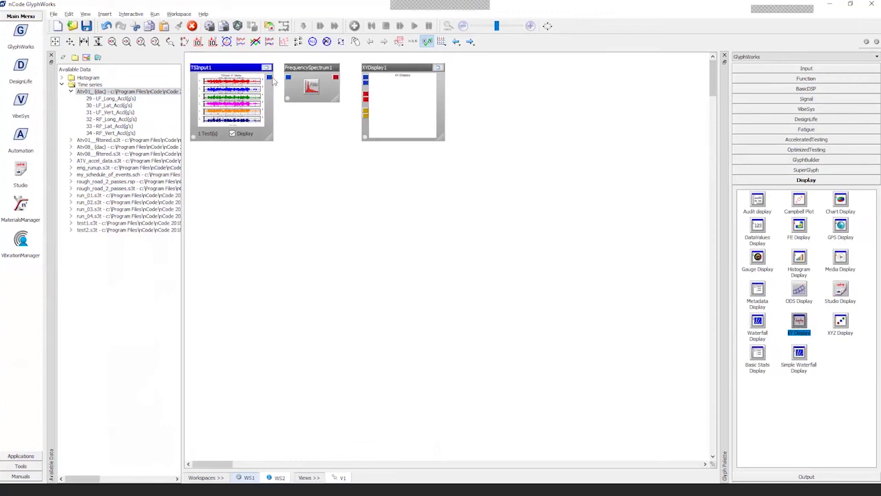
Connect the time series input to the Frequency Spectrum glyph and its output to the XY Display's first histogram input, and run the process
drag(269, 78, 288, 77)
drag(335, 77, 366, 93)
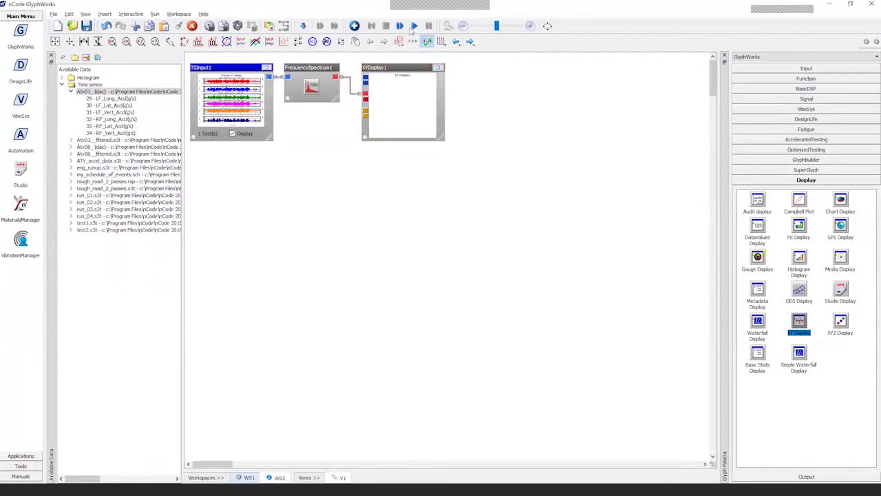
click(414, 25)
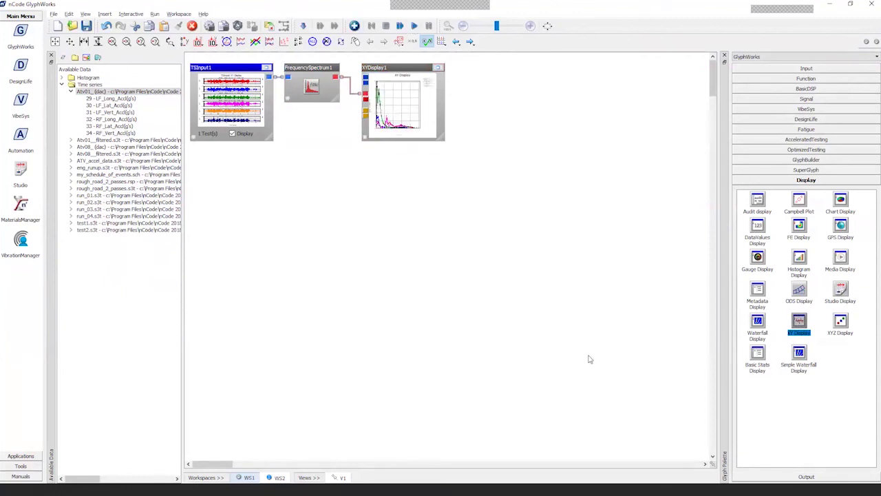
Show all six channels in the enlarged spectrum display and restore the glyph to its normal size
click(438, 67)
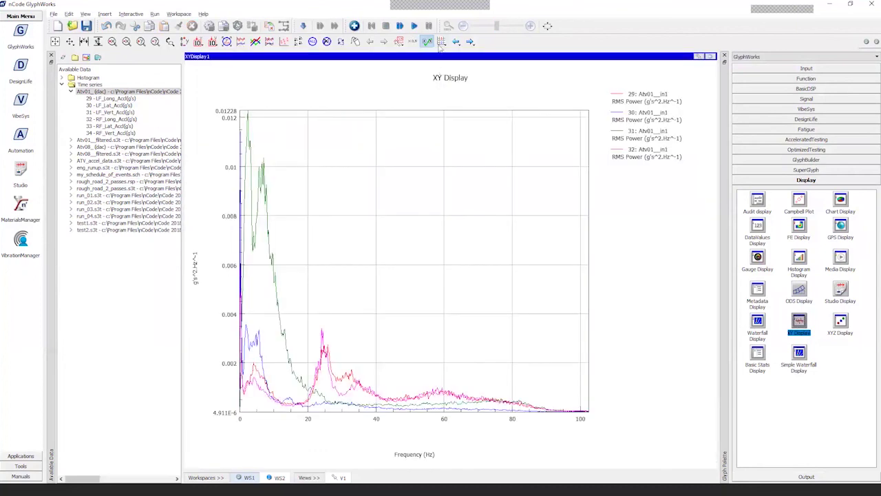
click(442, 43)
click(455, 108)
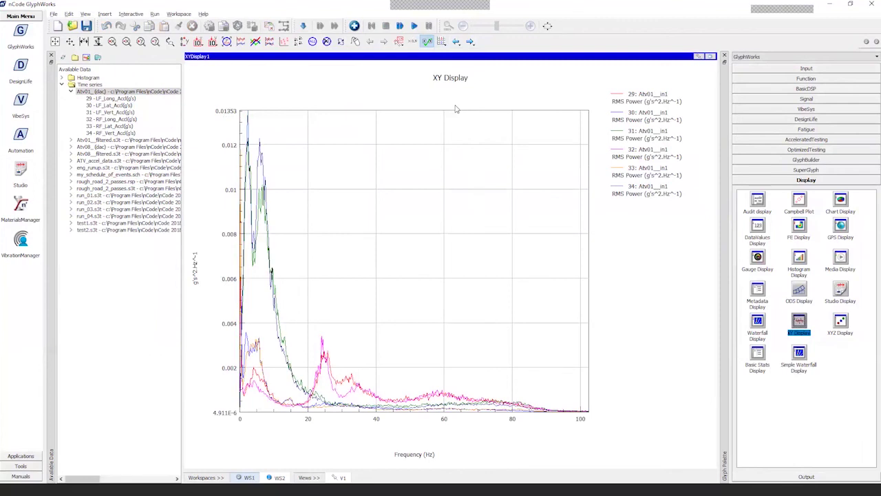
click(711, 57)
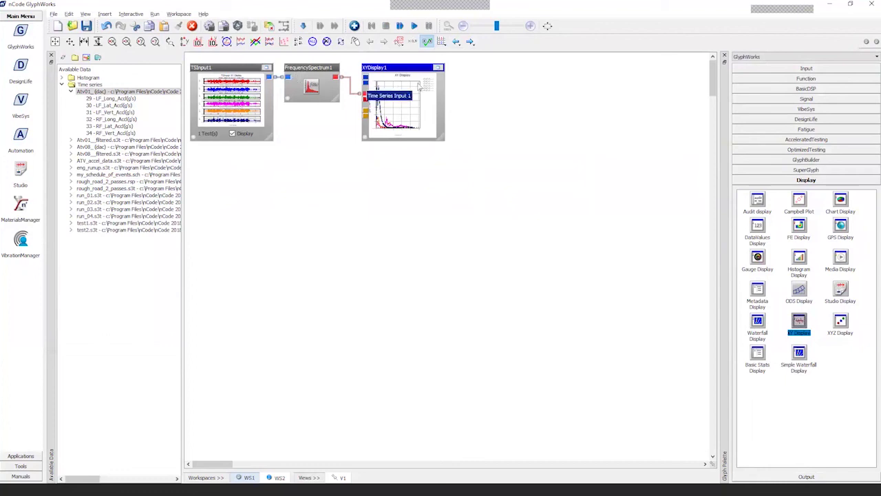
Enlarge the spectrum display and set its Y axis to a logarithmic scale
click(438, 68)
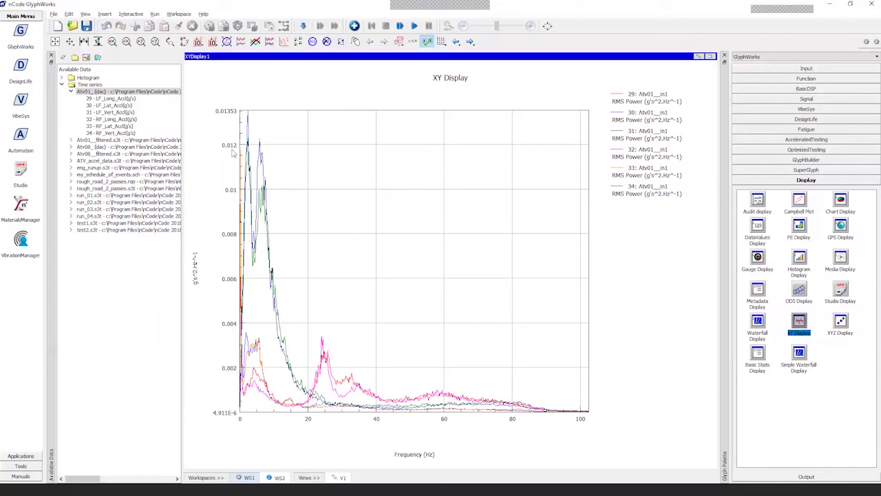
click(214, 43)
click(229, 65)
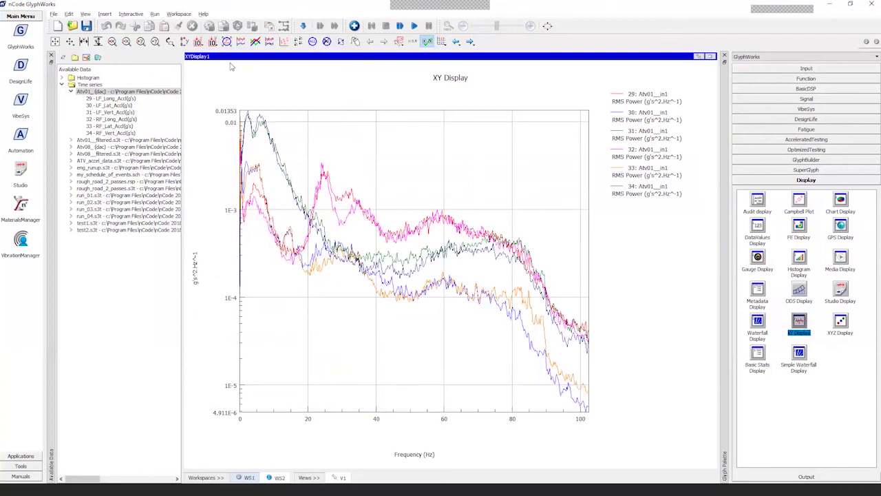
Examine the spectra between about 19 and 38 Hz, return to the full frequency range and restore the display's normal size
drag(306, 193, 368, 195)
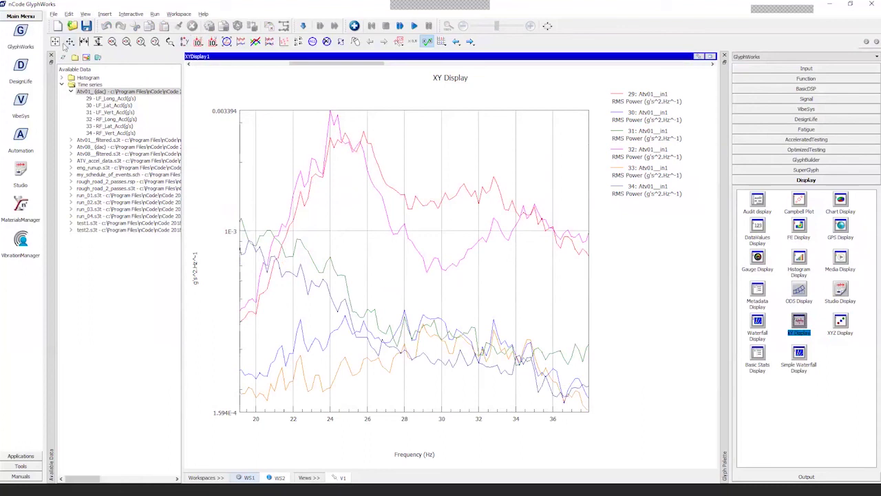
double_click(375, 165)
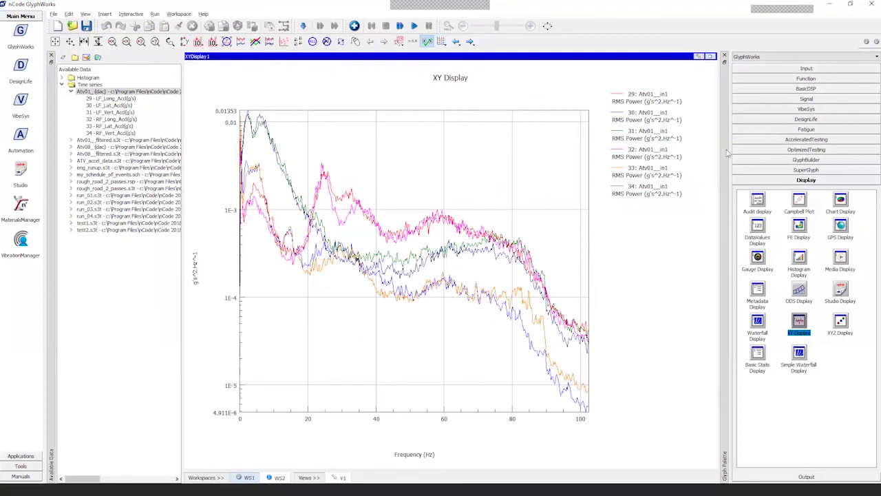
click(712, 57)
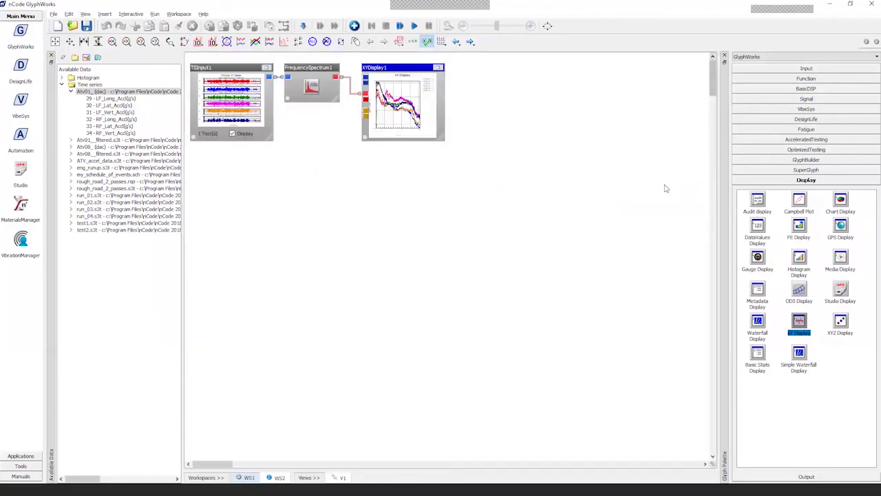
Add a Fast Fourier Filter glyph below the Frequency Spectrum glyph and connect the time series input to it
click(801, 90)
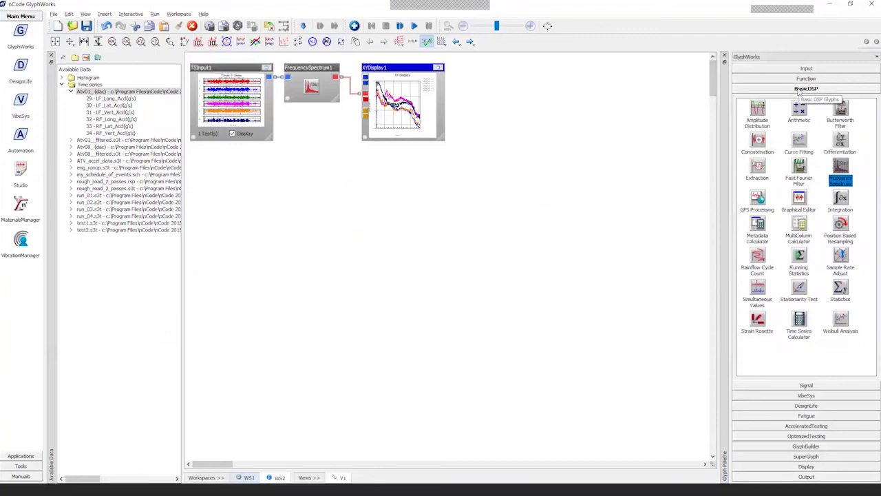
click(799, 171)
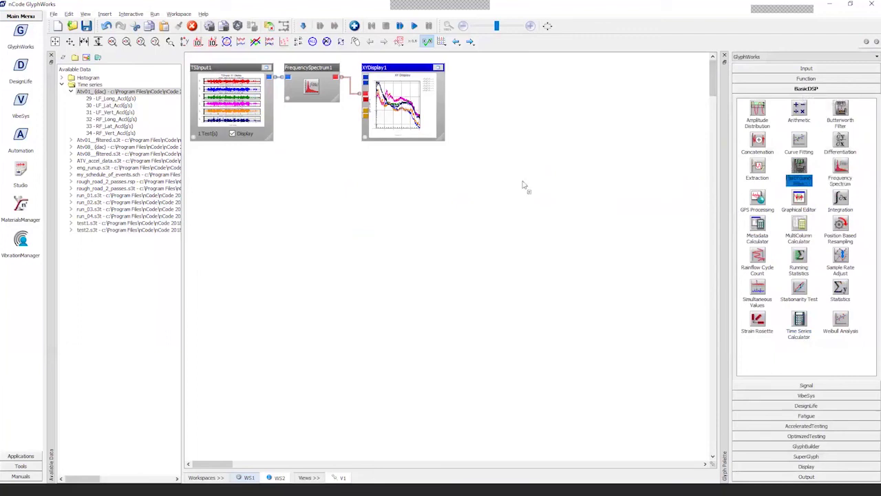
click(291, 158)
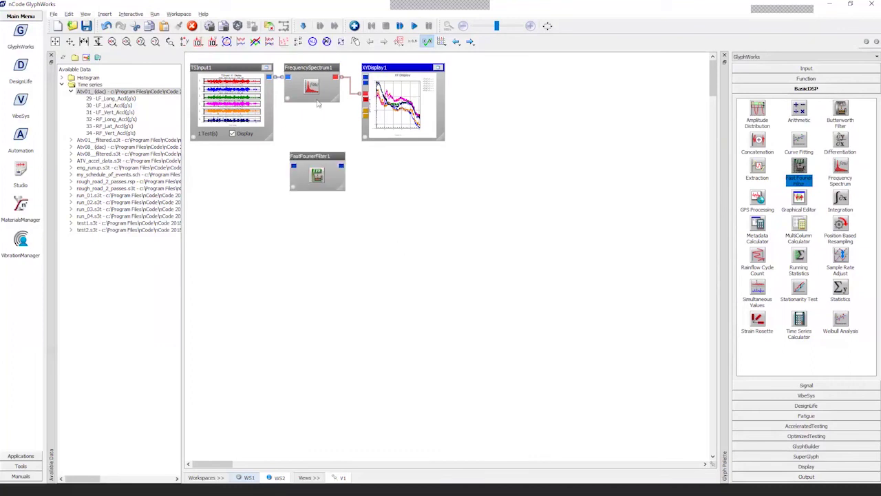
drag(288, 78, 294, 168)
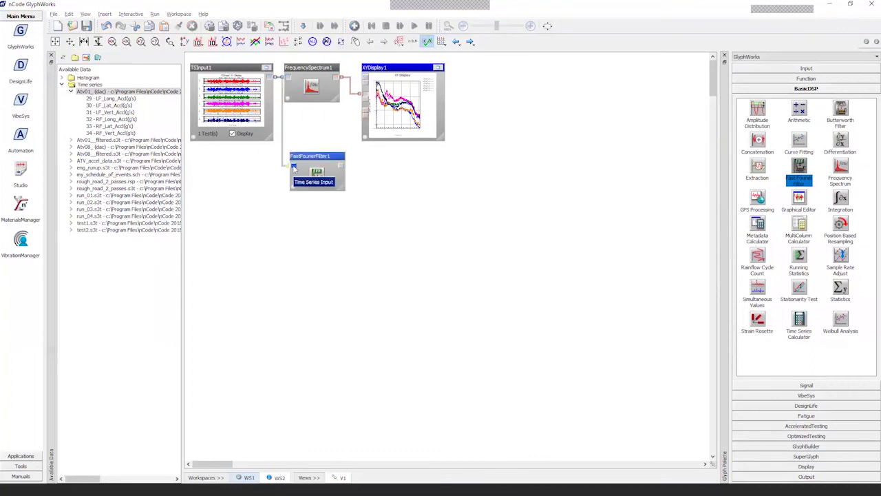
click(334, 254)
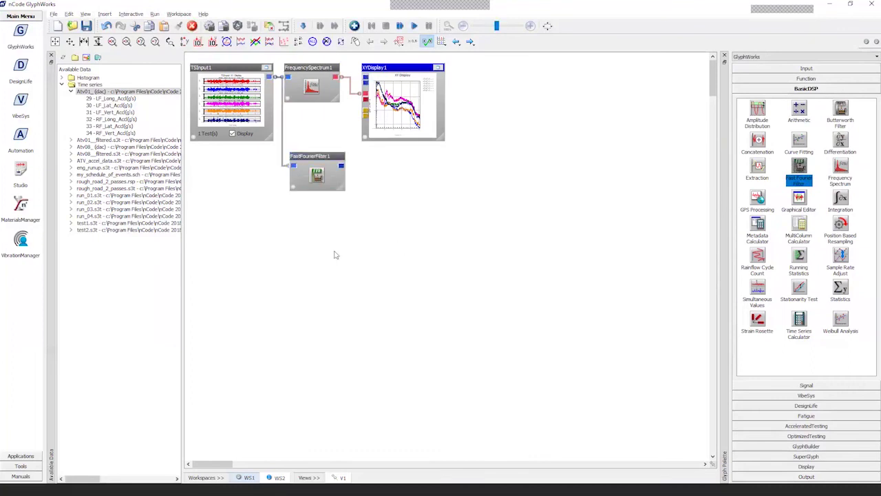
Set the Fast Fourier Filter's low-pass frequency to 60 in its properties
right_click(311, 160)
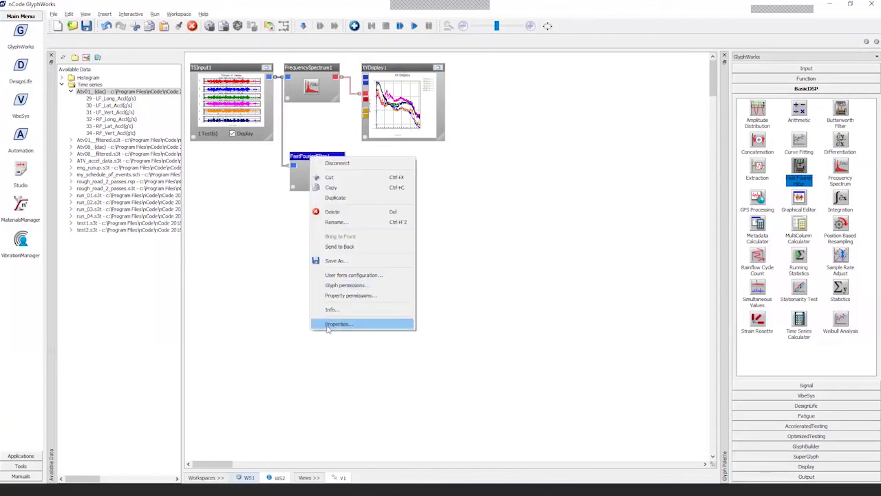
click(336, 324)
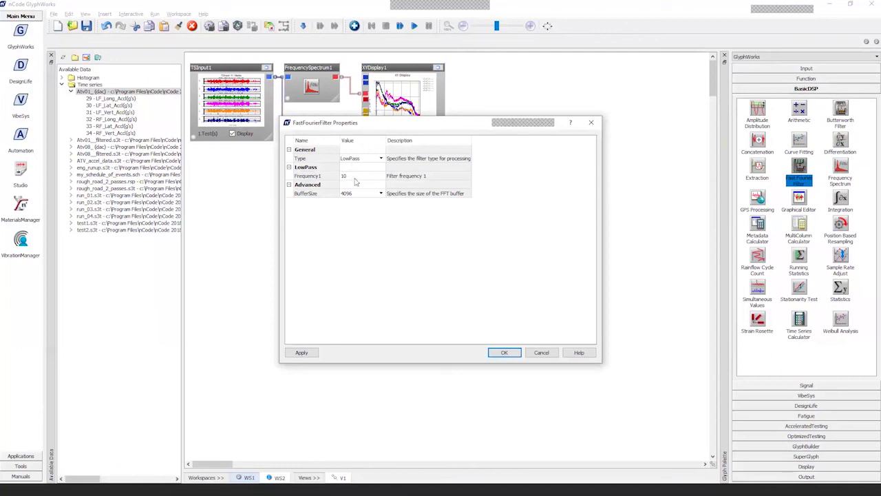
click(357, 179)
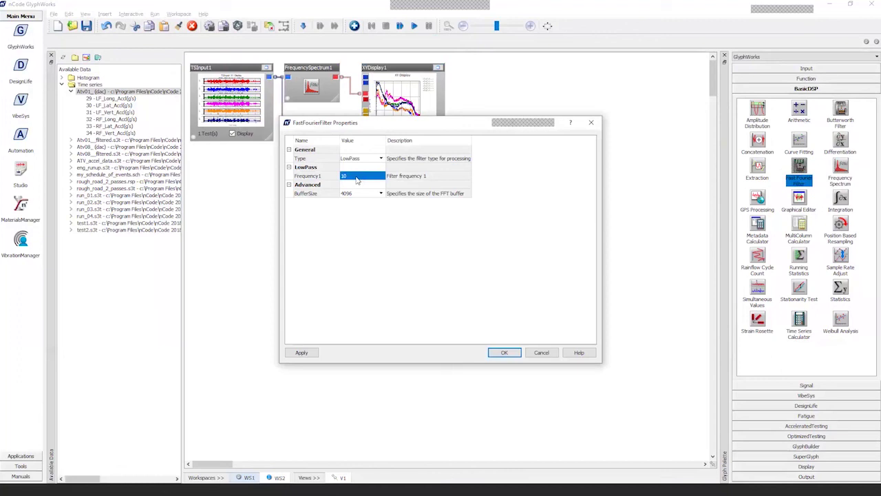
text(60)
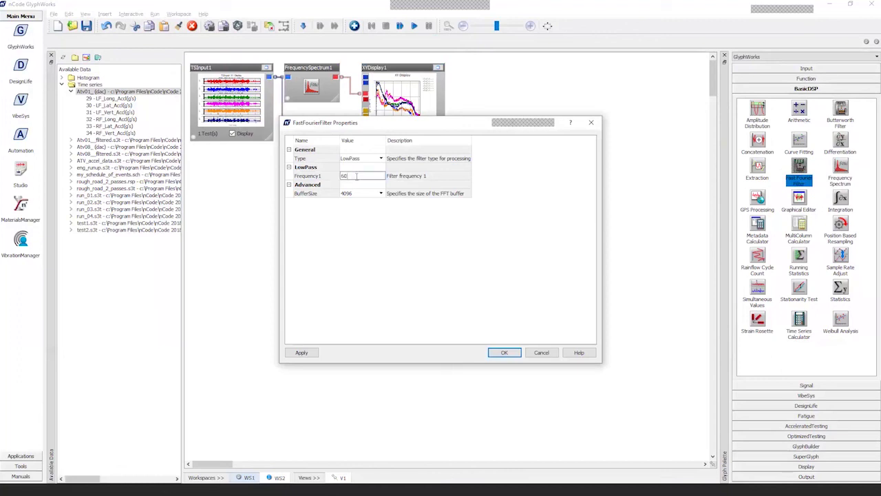
click(377, 241)
click(503, 353)
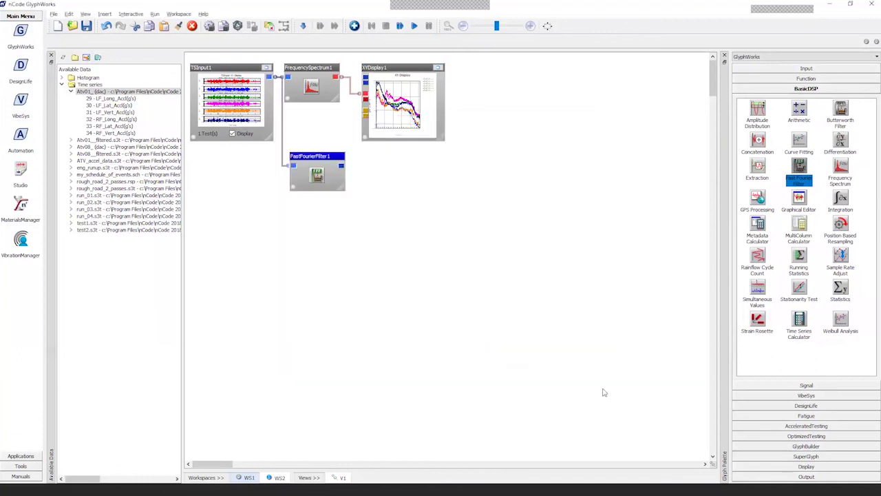
Attach a second XY Display to the filter output, run the process and enlarge the display glyph on the workspace
click(805, 467)
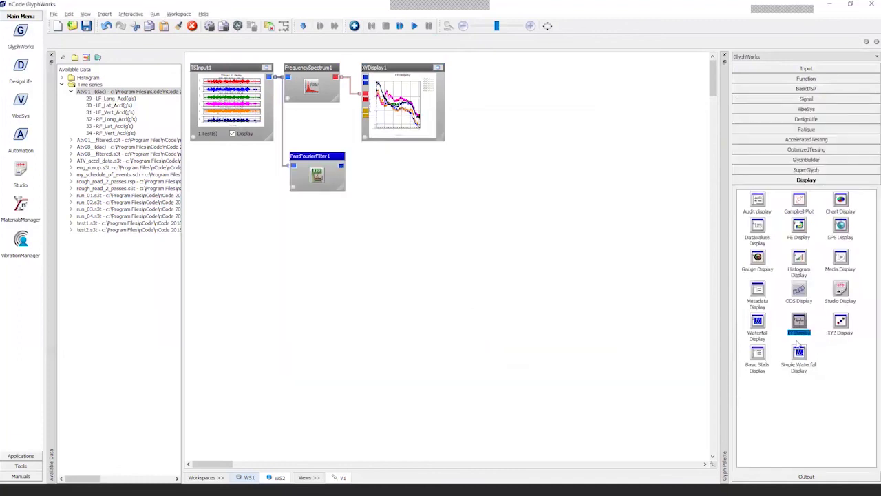
drag(800, 325, 358, 178)
click(414, 25)
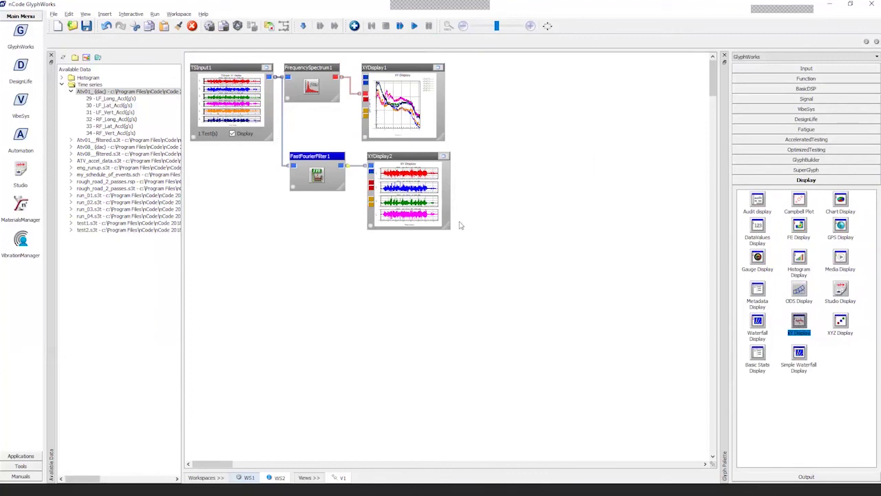
drag(446, 229, 688, 327)
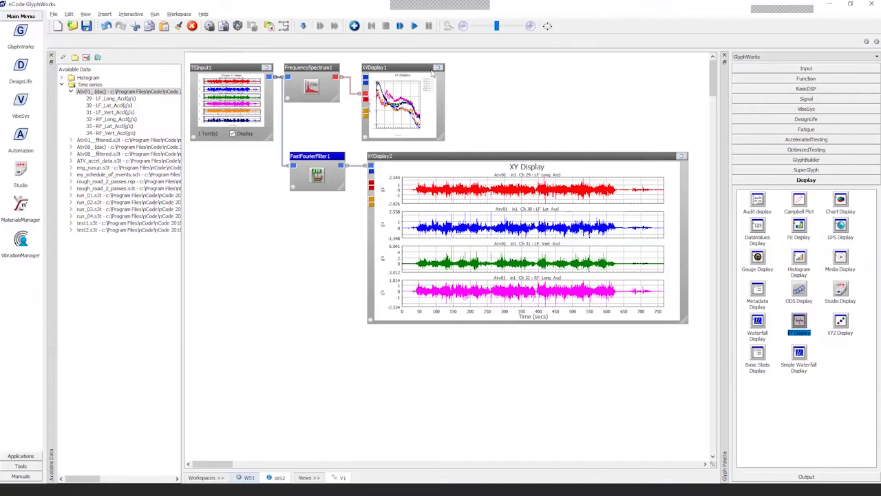
Place a copy of the Frequency Spectrum glyph between the original and the filter, and connect the filter output to its input
click(334, 73)
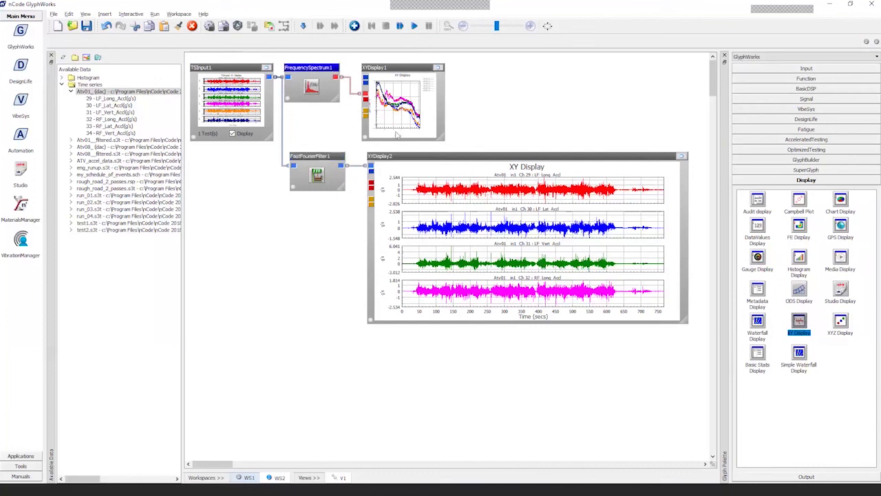
drag(314, 74, 319, 117)
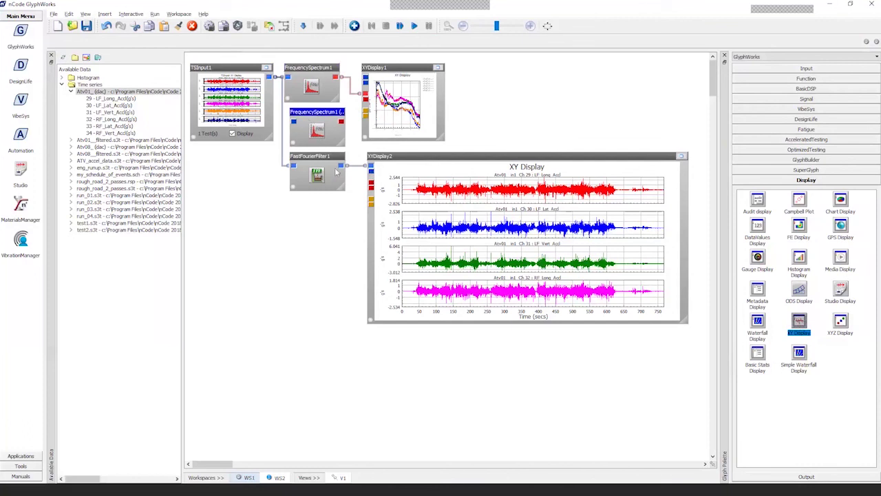
click(348, 167)
drag(349, 168, 294, 124)
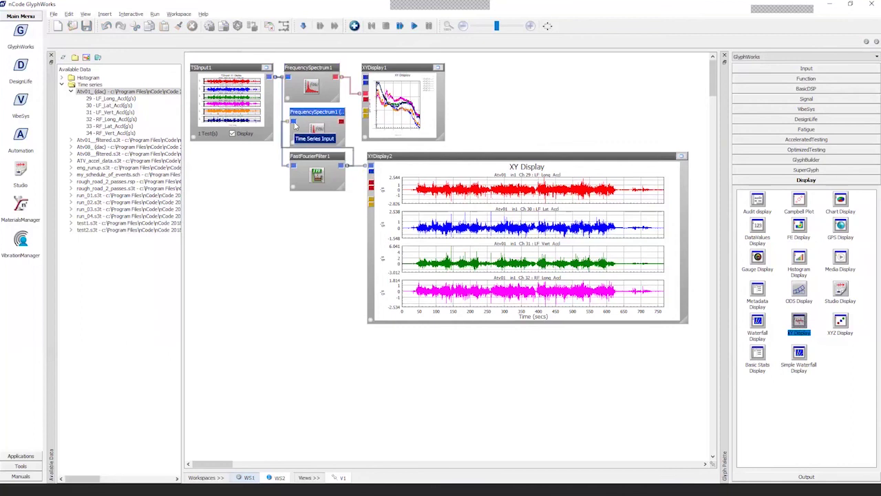
click(311, 96)
click(315, 117)
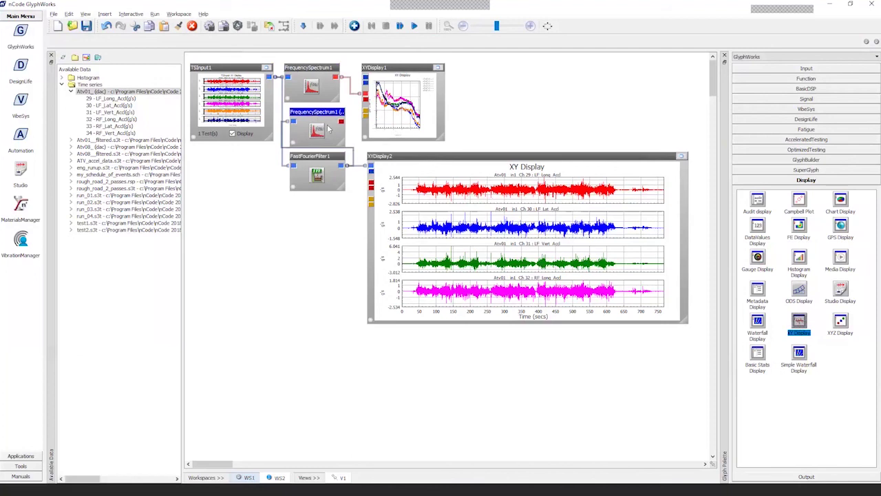
Connect the copied spectrum glyph to XYDisplay1's second histogram input, run the process and compare both spectra in the enlarged display
drag(342, 122, 366, 101)
click(415, 27)
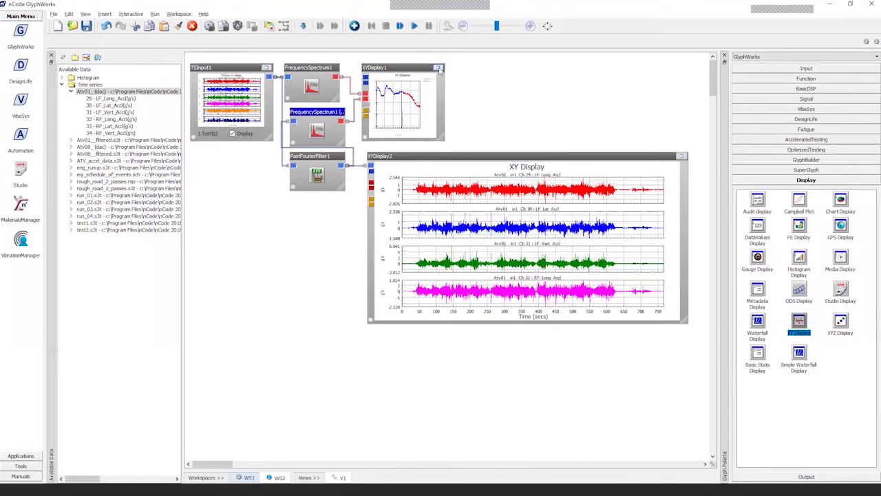
double_click(441, 73)
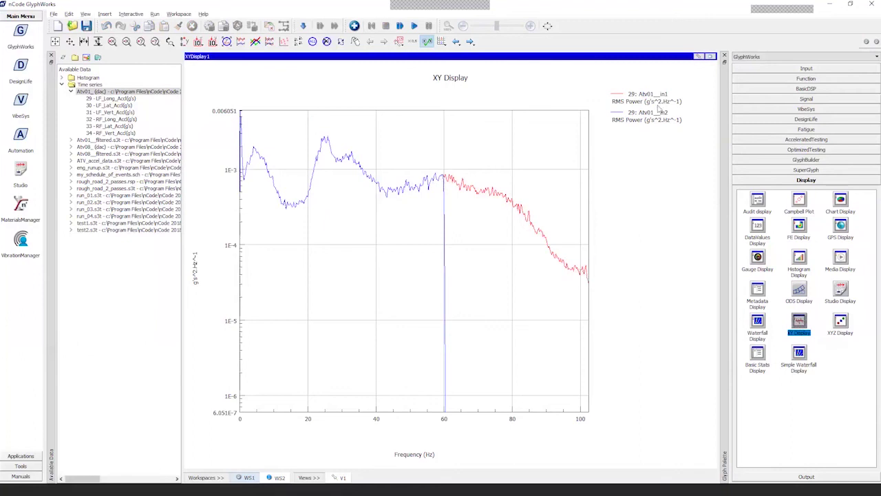
click(710, 56)
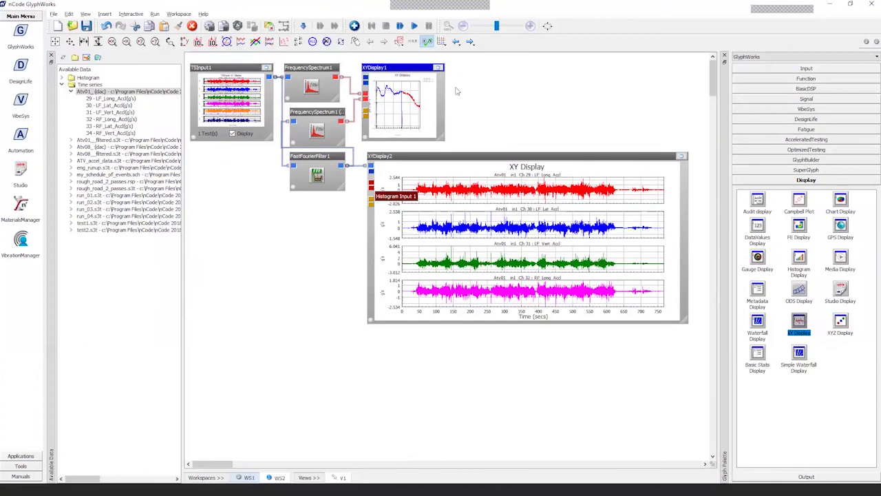
Maximize XYDisplay1 and page through all channels to compare the original and filtered spectra, then restore the display
double_click(438, 73)
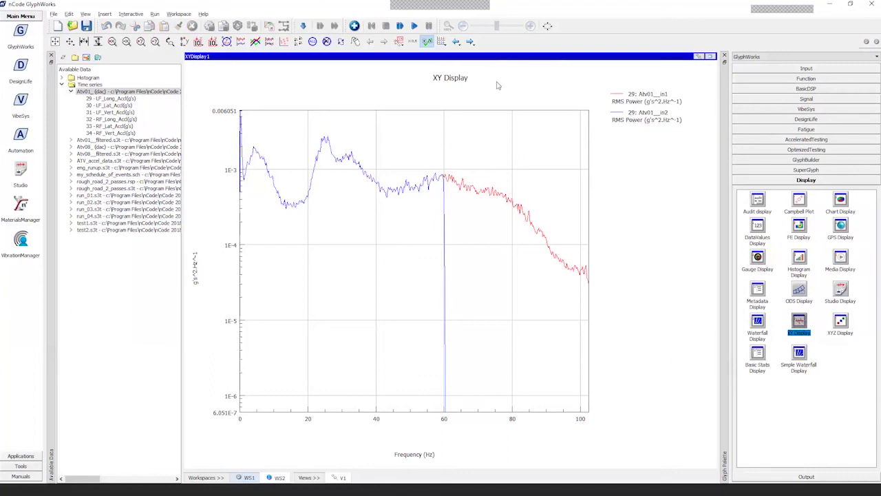
click(470, 42)
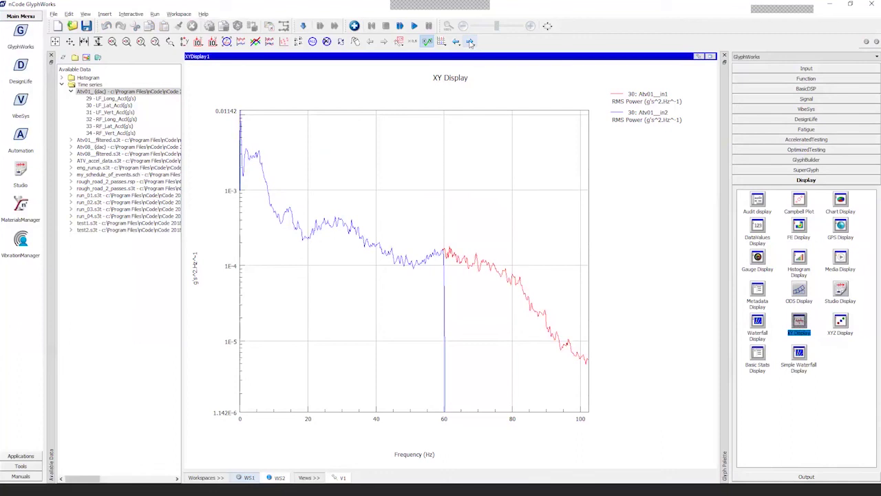
click(471, 42)
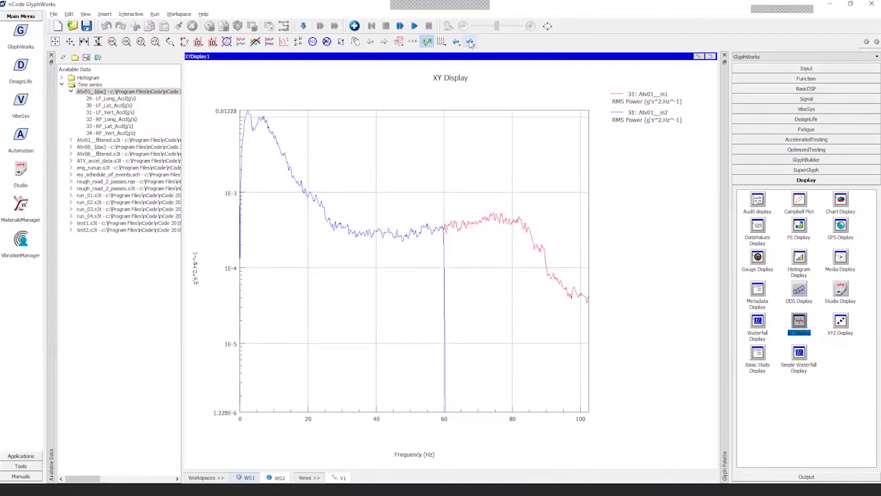
click(471, 43)
click(471, 43)
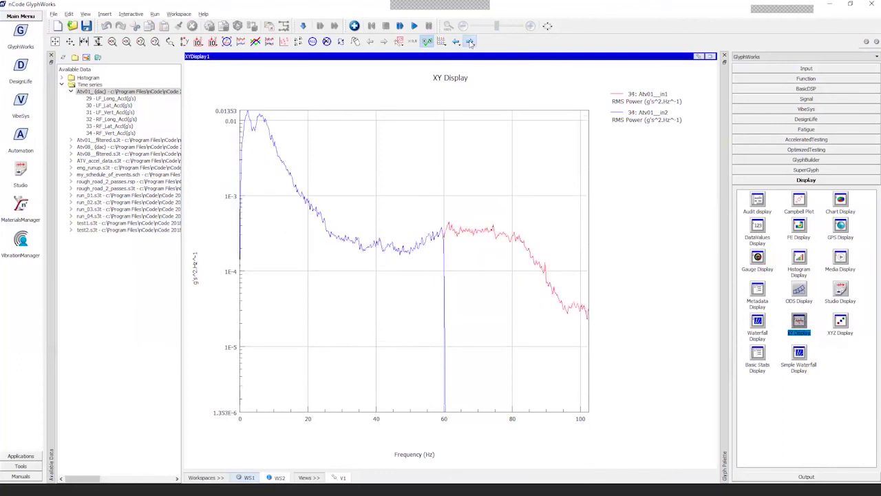
click(471, 43)
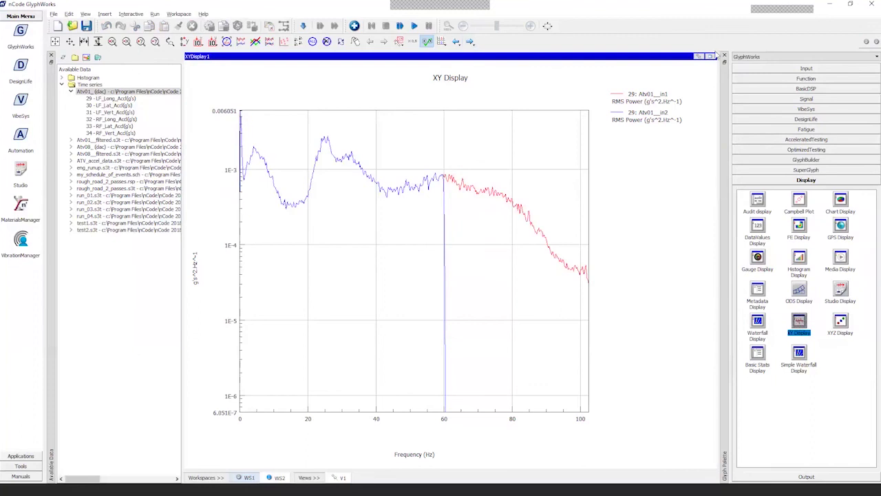
click(710, 56)
click(571, 113)
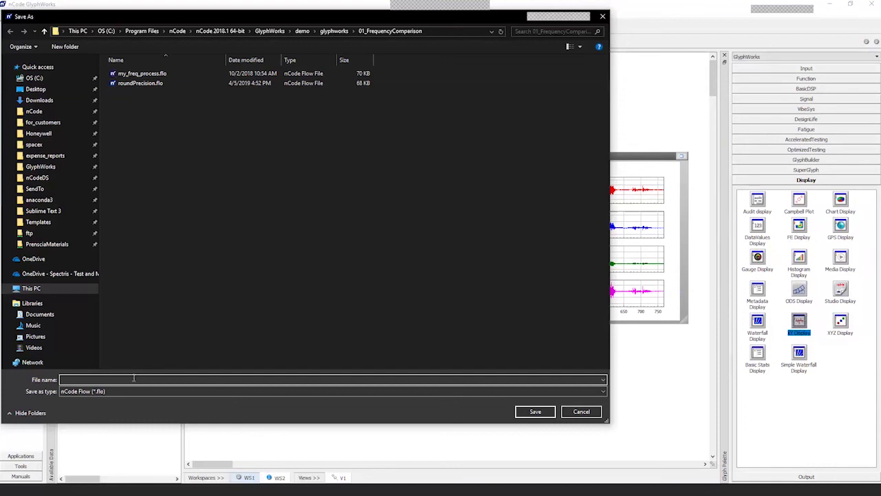
Save the process as an nCode Flow file named frequency_analysis in the 01_FrequencyComparison folder
text(frequ)
text(ency_analysis)
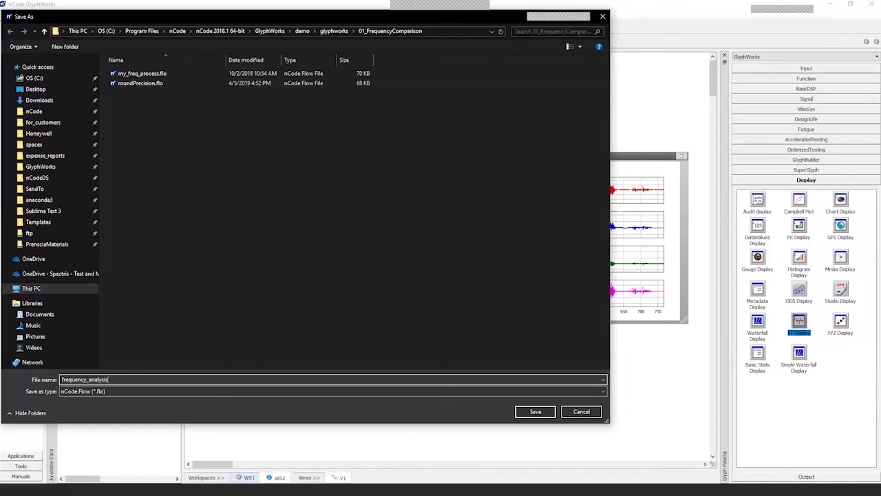
key(Return)
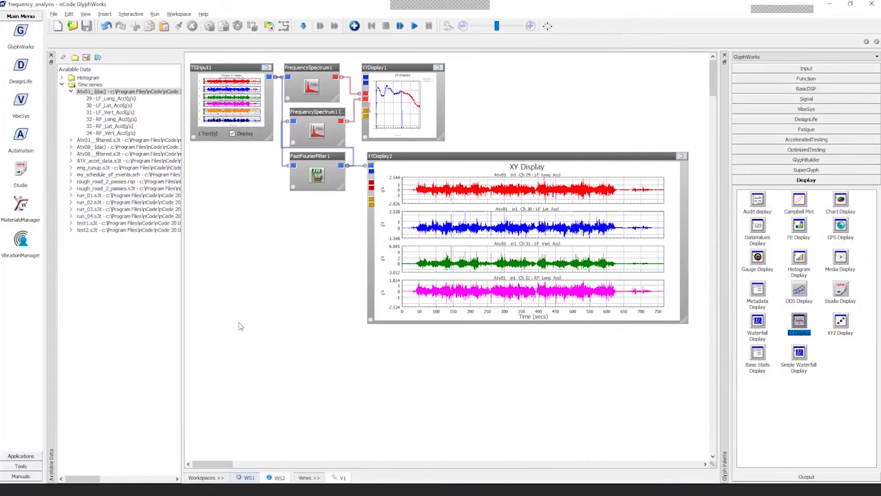
Reopen the saved frequency_analysis.flo process and load the Atv01_ time series into the TSInput1 glyph
key(ctrl+o)
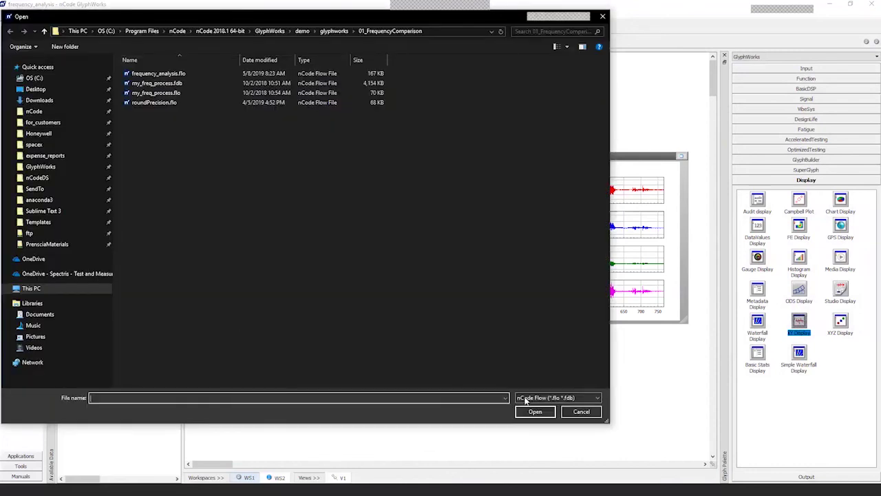
double_click(159, 73)
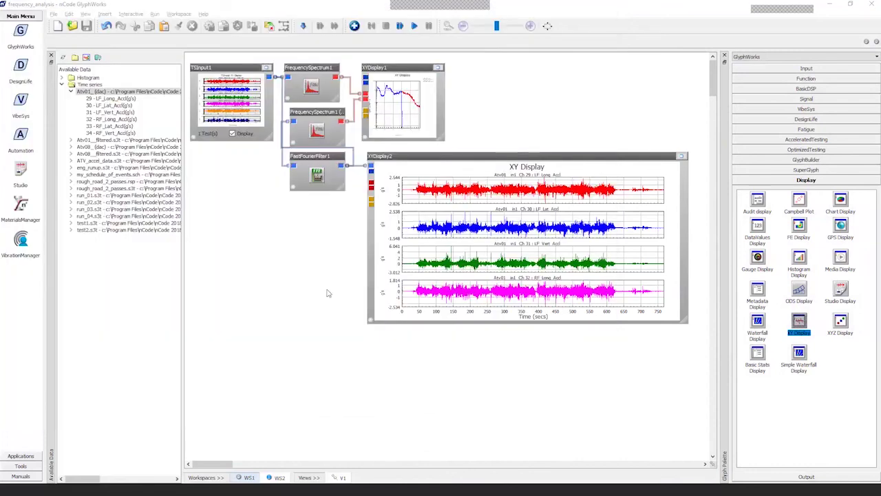
key(ctrl+n)
key(Return)
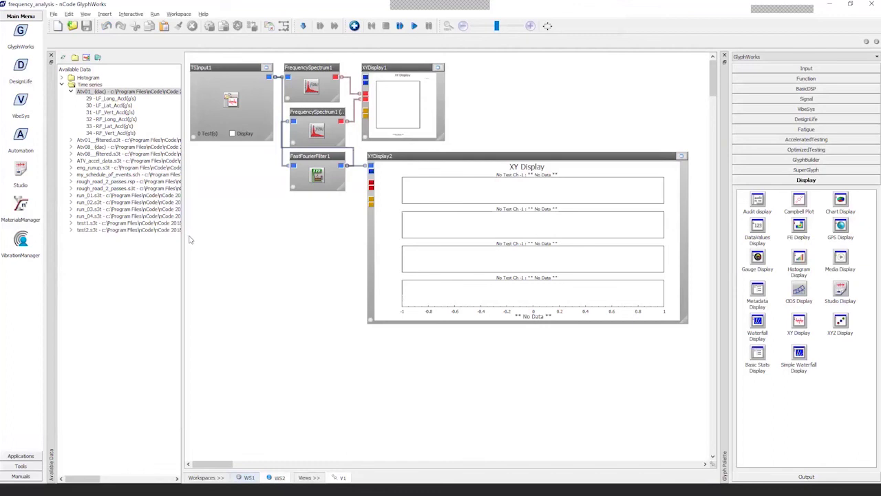
drag(93, 94, 236, 138)
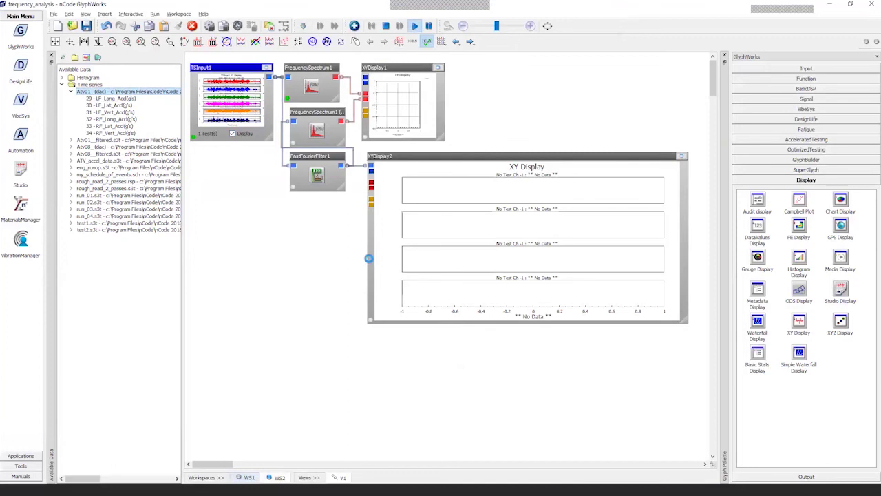